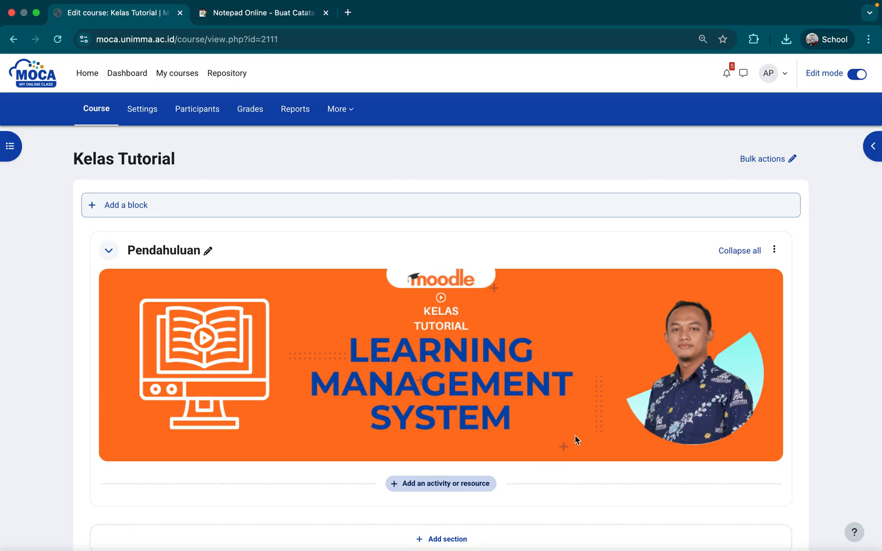
Add a Forum activity to the Pendahuluan section of the course
{"action": "scroll", "coordinate": [422, 307], "scroll_direction": "down", "scroll_amount": 2}
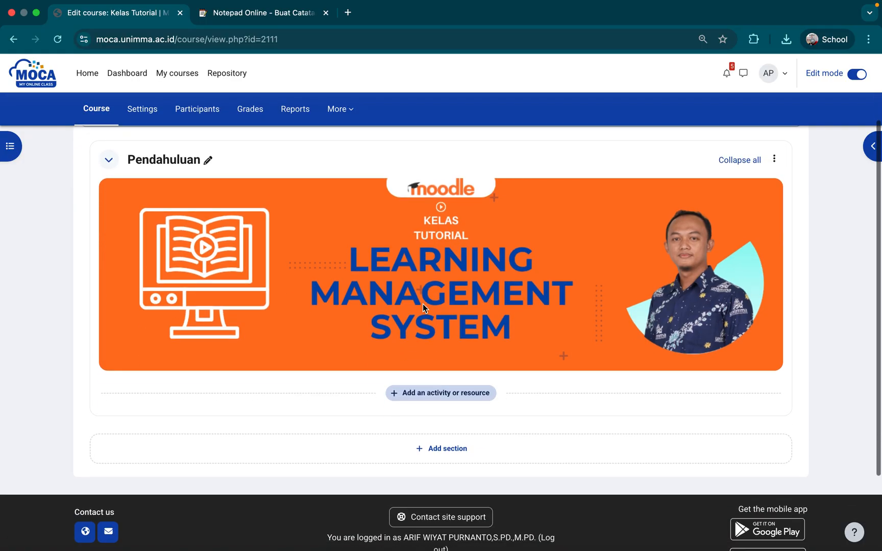
{"action": "scroll", "coordinate": [423, 303], "scroll_direction": "up", "scroll_amount": 1}
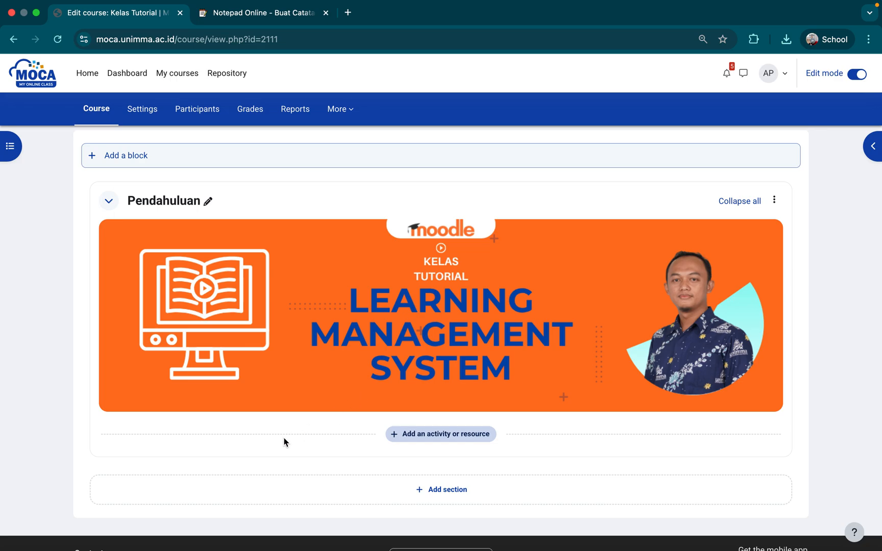
{"action": "scroll", "coordinate": [283, 441], "scroll_direction": "down", "scroll_amount": 1}
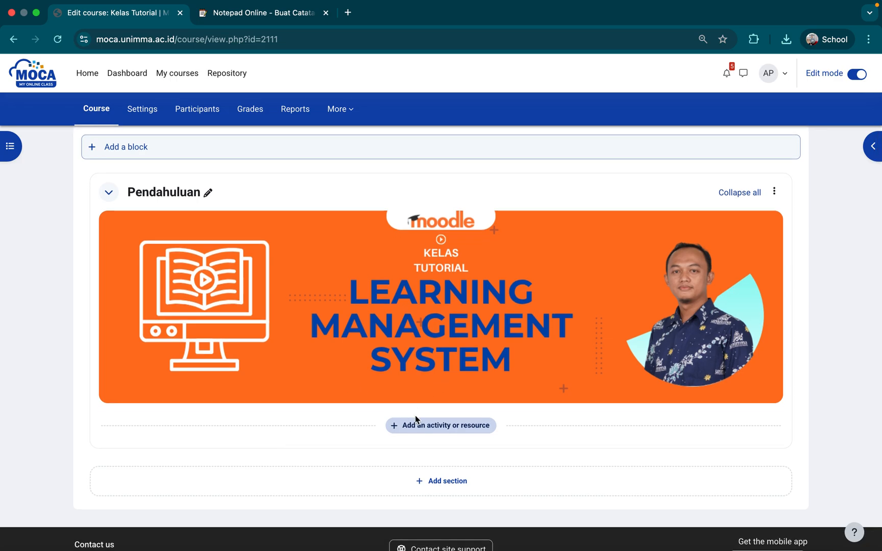
{"action": "left_click", "coordinate": [444, 432]}
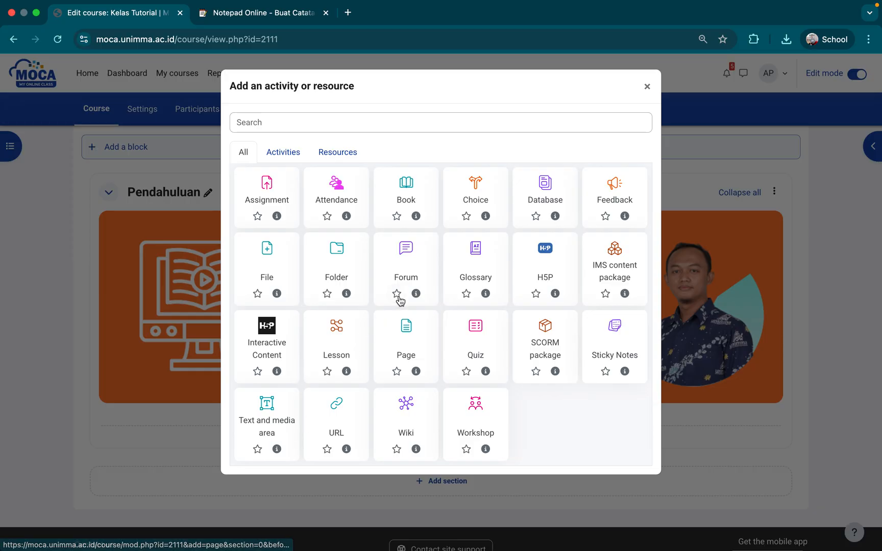
{"action": "left_click", "coordinate": [411, 264]}
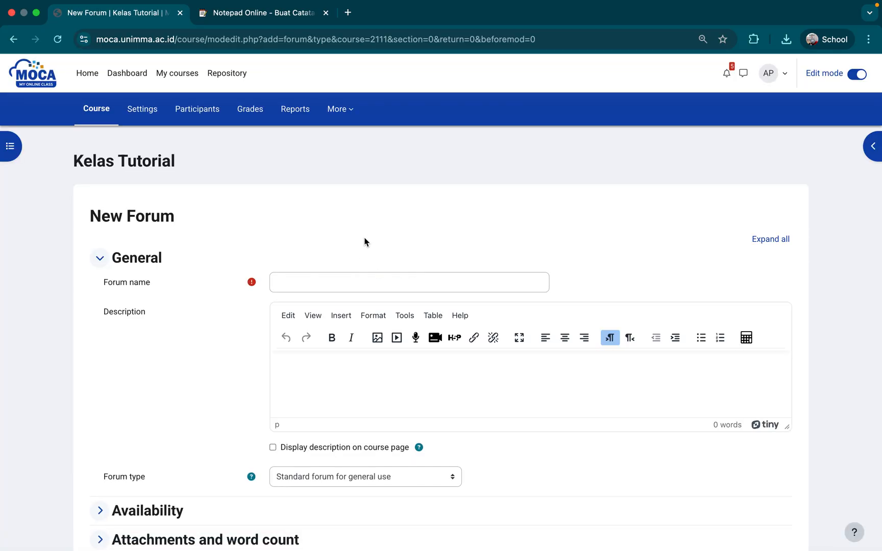
Name the forum "Diskusi 1" and paste the copied discussion brief into its description
{"action": "scroll", "coordinate": [370, 238], "scroll_direction": "down", "scroll_amount": 1}
{"action": "left_click", "coordinate": [337, 239]}
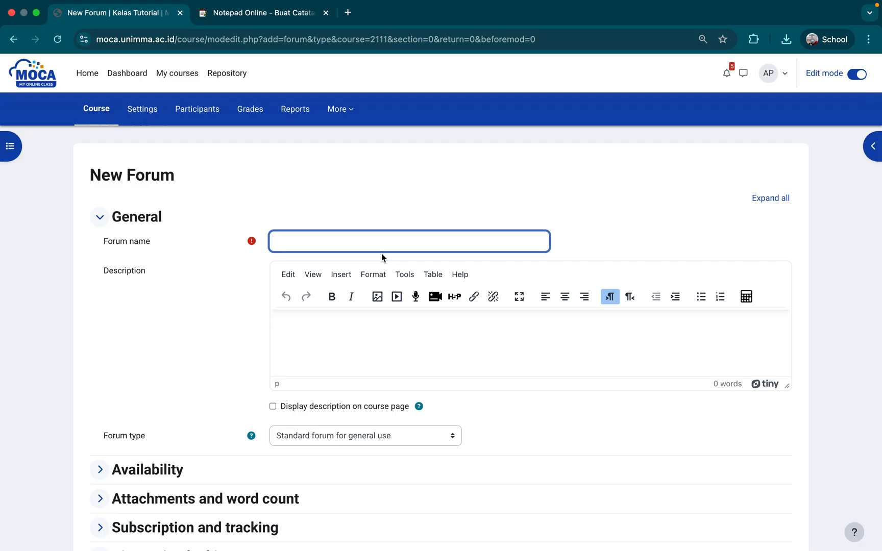
{"action": "type", "text": "Diskusi 1"}
{"action": "left_click", "coordinate": [351, 345]}
{"action": "scroll", "coordinate": [367, 345], "scroll_direction": "down", "scroll_amount": 1}
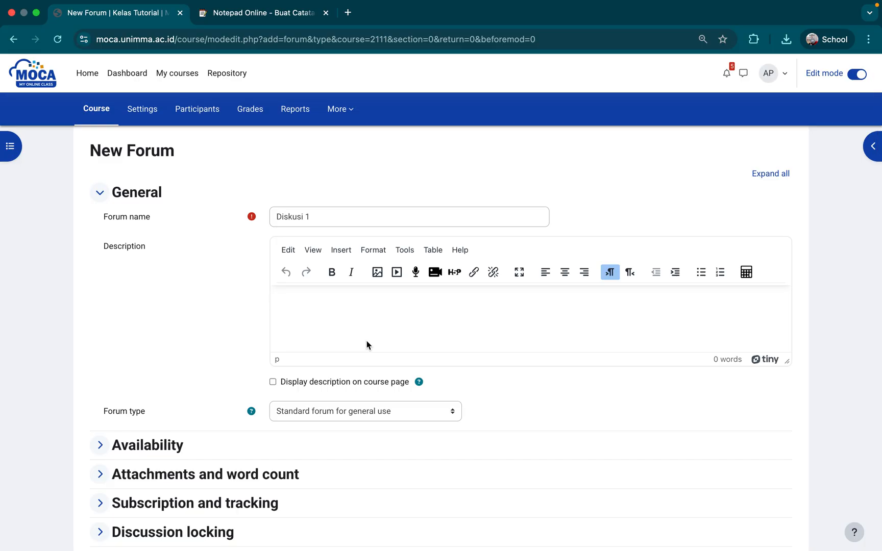
{"action": "key", "text": "super+v"}
Make the opening "Tema: Dampak Cuaca Ekstrem terhadap Pendidikan di Sekolah" line and the "Latar Belakang" heading bold in the description
{"action": "scroll", "coordinate": [400, 339], "scroll_direction": "up", "scroll_amount": 5}
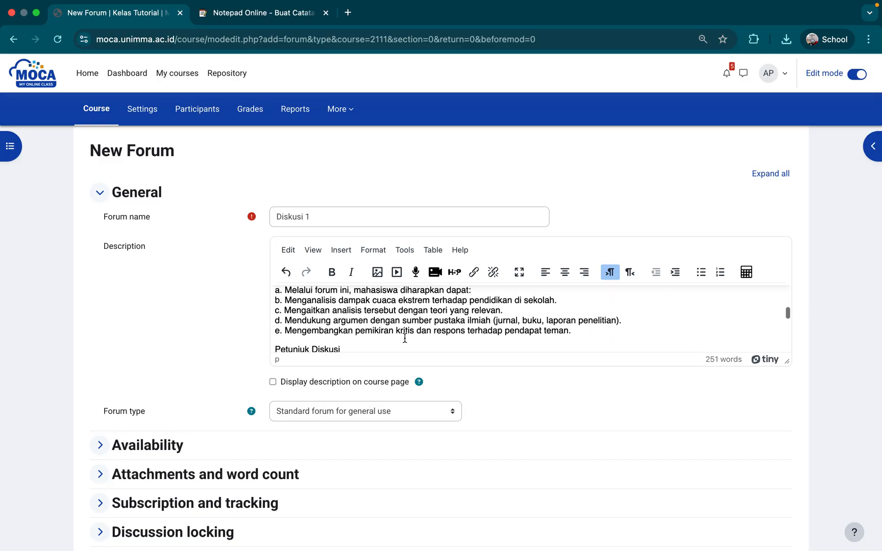
{"action": "scroll", "coordinate": [405, 338], "scroll_direction": "up", "scroll_amount": 5}
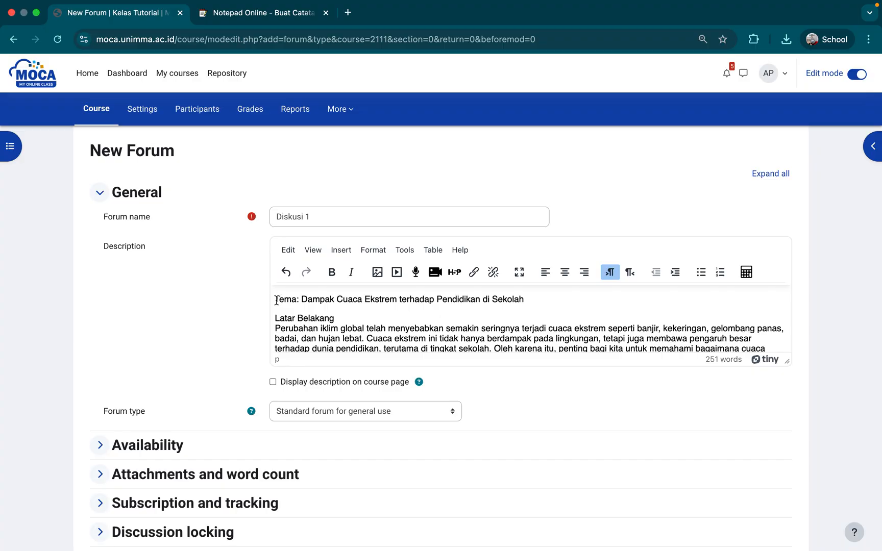
{"action": "left_click_drag", "start_coordinate": [276, 300], "coordinate": [543, 299]}
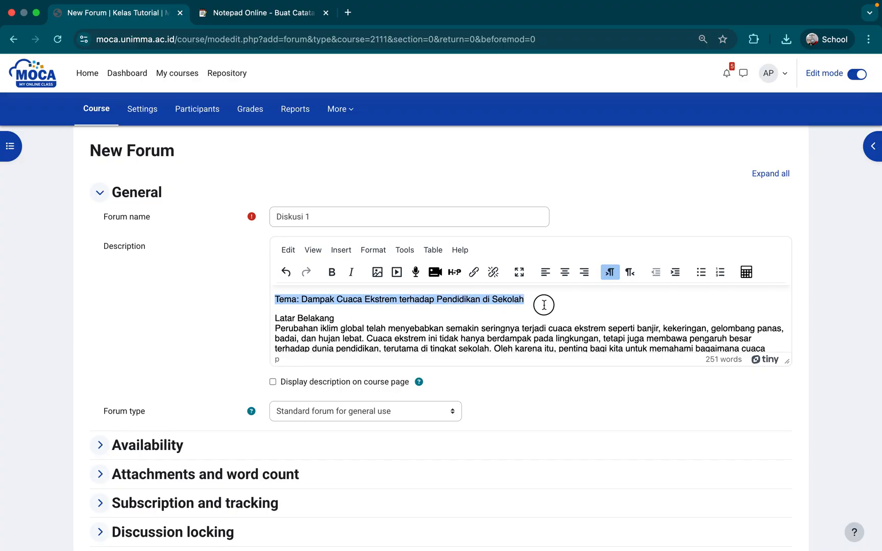
{"action": "left_click", "coordinate": [332, 272]}
{"action": "left_click", "coordinate": [311, 315]}
{"action": "scroll", "coordinate": [326, 313], "scroll_direction": "down", "scroll_amount": 1}
{"action": "left_click_drag", "start_coordinate": [336, 312], "coordinate": [273, 308]}
{"action": "left_click", "coordinate": [332, 272]}
{"action": "left_click", "coordinate": [341, 306]}
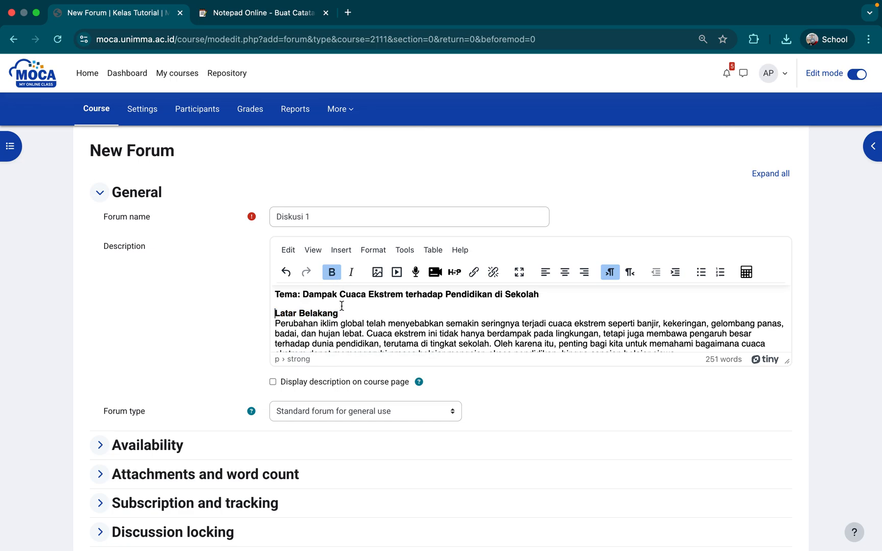
Make the "Tujuan Diskusi" and "Petunjuk Diskusi" headings bold in the forum description
{"action": "scroll", "coordinate": [341, 305], "scroll_direction": "down", "scroll_amount": 3}
{"action": "left_click_drag", "start_coordinate": [334, 308], "coordinate": [275, 308]}
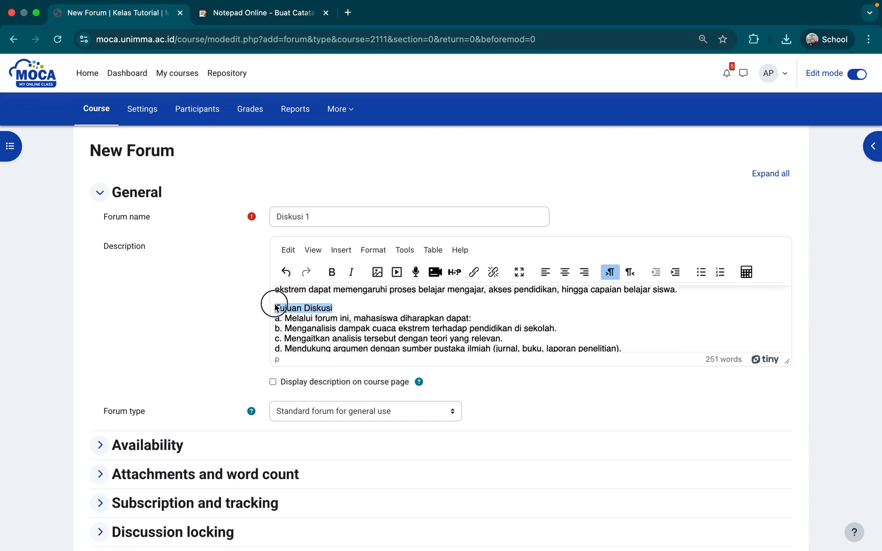
{"action": "left_click", "coordinate": [332, 271]}
{"action": "left_click", "coordinate": [370, 307]}
{"action": "scroll", "coordinate": [371, 307], "scroll_direction": "down", "scroll_amount": 3}
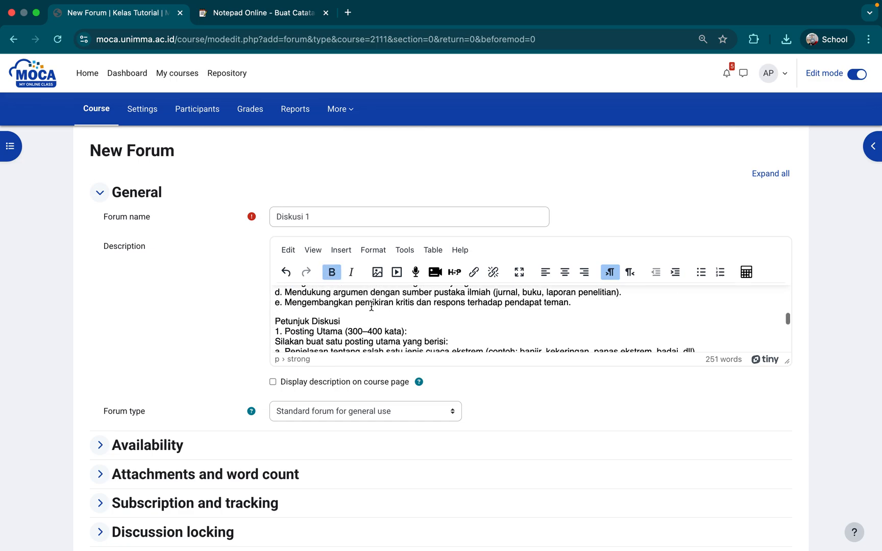
{"action": "left_click_drag", "start_coordinate": [340, 321], "coordinate": [275, 319]}
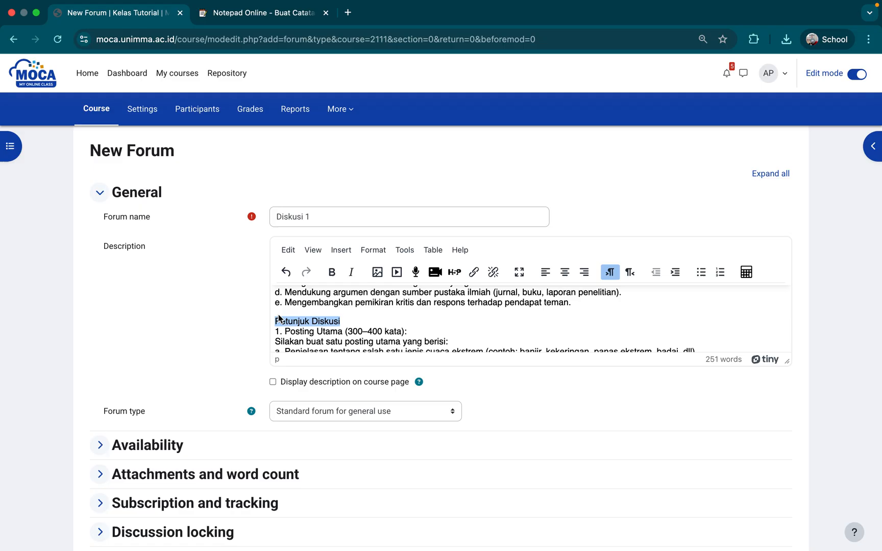
{"action": "left_click", "coordinate": [331, 272]}
Review the remaining discussion instructions in the description and the option for displaying the description on the course page
{"action": "scroll", "coordinate": [324, 327], "scroll_direction": "down", "scroll_amount": 3}
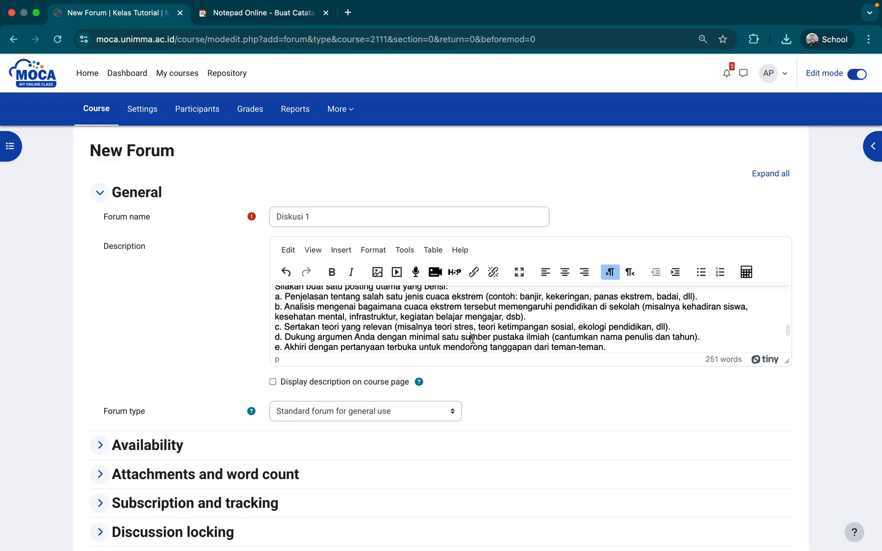
{"action": "scroll", "coordinate": [472, 338], "scroll_direction": "down", "scroll_amount": 3}
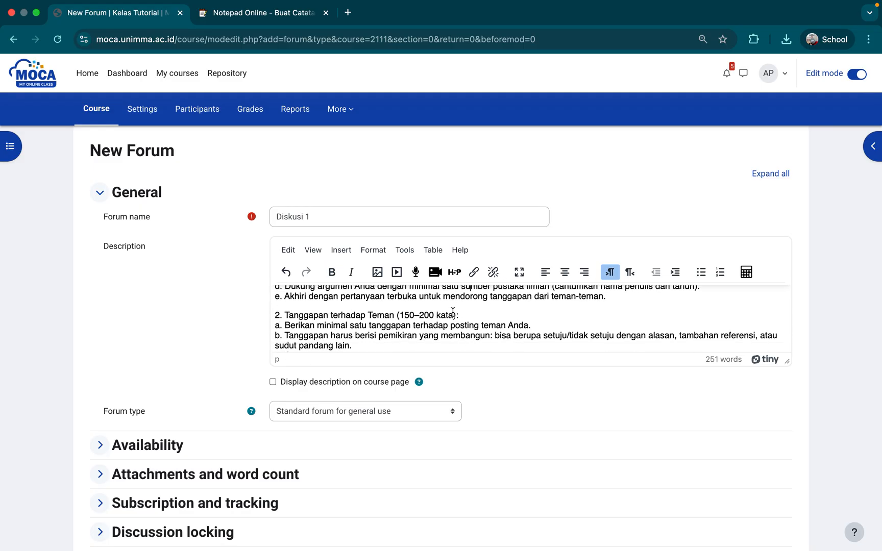
{"action": "scroll", "coordinate": [452, 311], "scroll_direction": "down", "scroll_amount": 1}
{"action": "scroll", "coordinate": [453, 311], "scroll_direction": "up", "scroll_amount": 5}
{"action": "scroll", "coordinate": [453, 312], "scroll_direction": "down", "scroll_amount": 5}
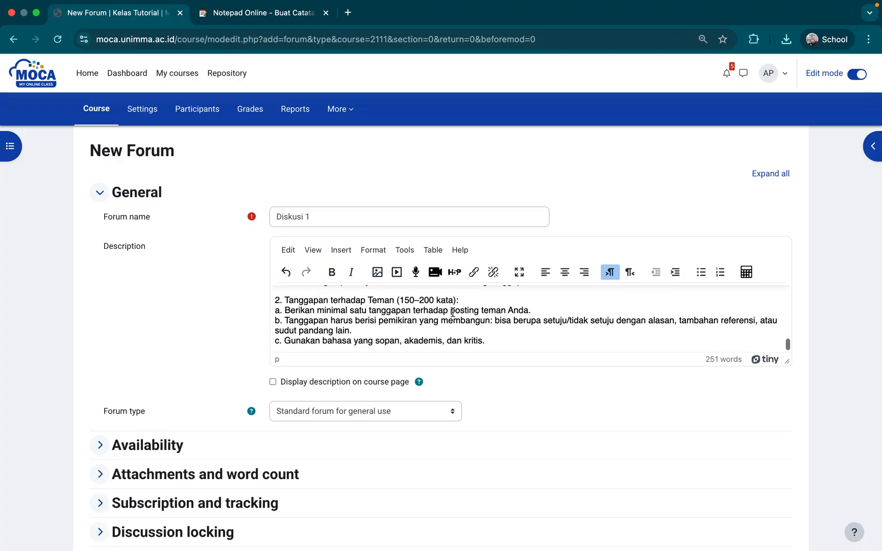
{"action": "scroll", "coordinate": [452, 312], "scroll_direction": "down", "scroll_amount": 2}
{"action": "left_click", "coordinate": [494, 299]}
{"action": "scroll", "coordinate": [495, 299], "scroll_direction": "down", "scroll_amount": 1}
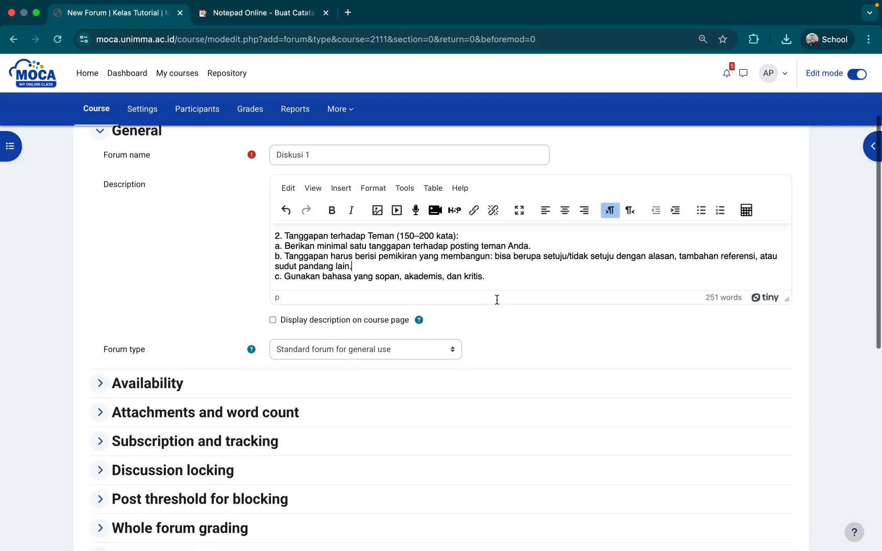
{"action": "scroll", "coordinate": [496, 299], "scroll_direction": "down", "scroll_amount": 1}
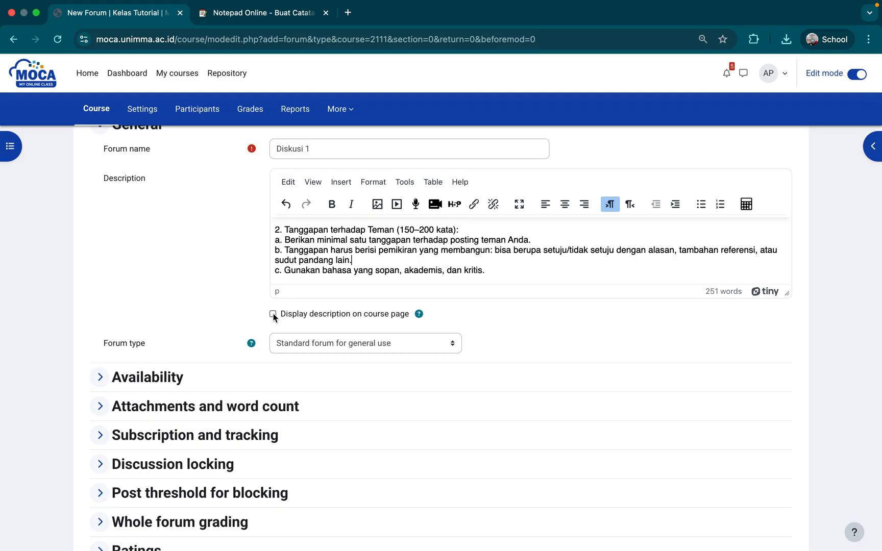
{"action": "scroll", "coordinate": [531, 333], "scroll_direction": "up", "scroll_amount": 2}
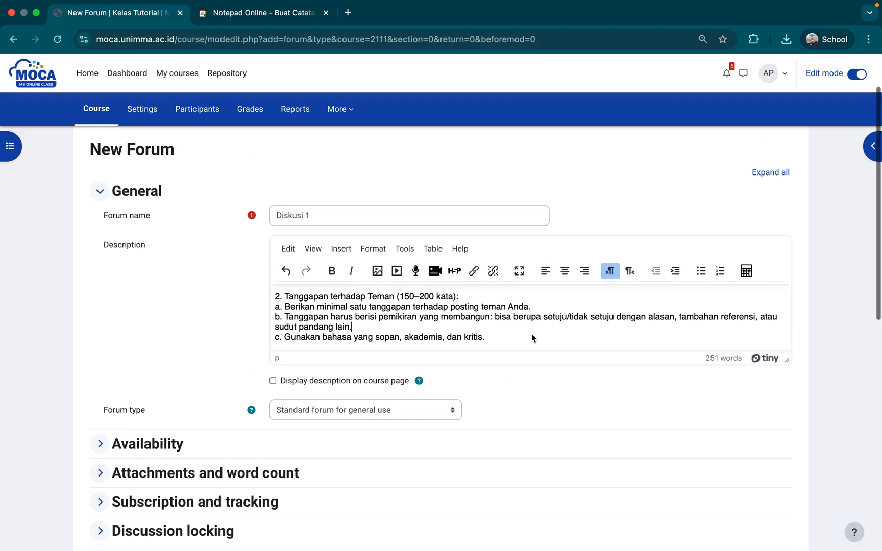
{"action": "scroll", "coordinate": [531, 333], "scroll_direction": "up", "scroll_amount": 2}
{"action": "scroll", "coordinate": [532, 333], "scroll_direction": "down", "scroll_amount": 2}
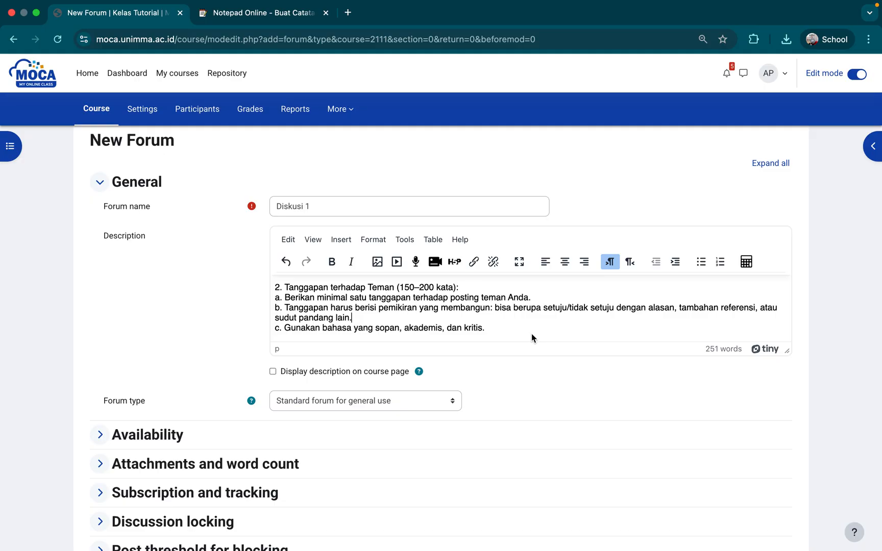
{"action": "scroll", "coordinate": [529, 363], "scroll_direction": "down", "scroll_amount": 1}
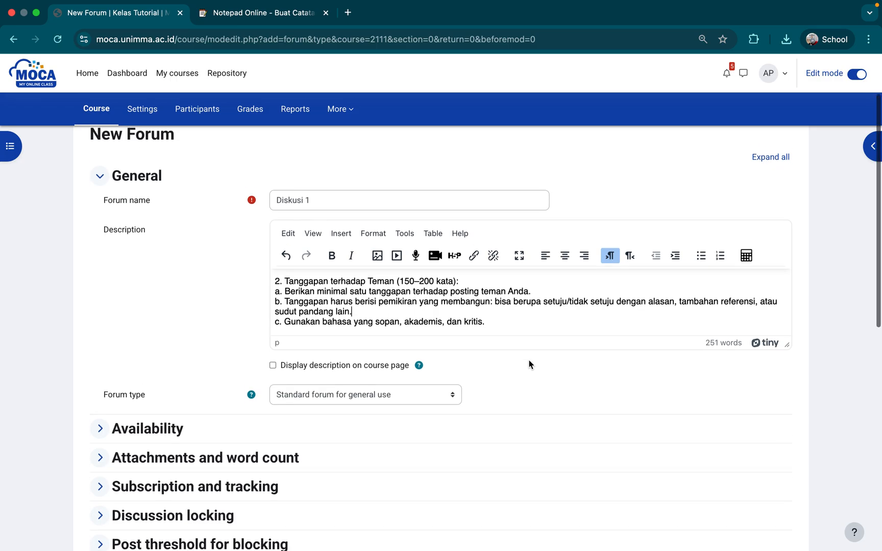
Set the forum type to "A single simple discussion"
{"action": "scroll", "coordinate": [529, 363], "scroll_direction": "down", "scroll_amount": 5}
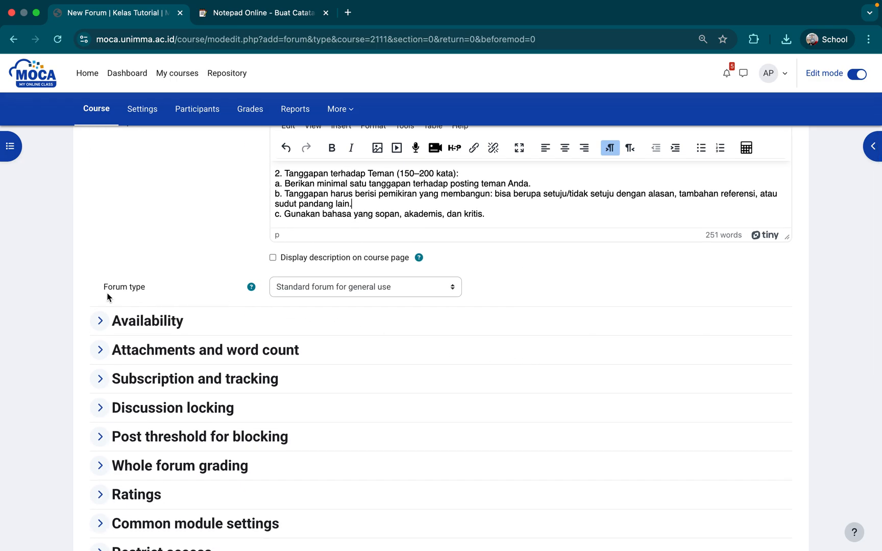
{"action": "left_click_drag", "start_coordinate": [105, 286], "coordinate": [145, 293]}
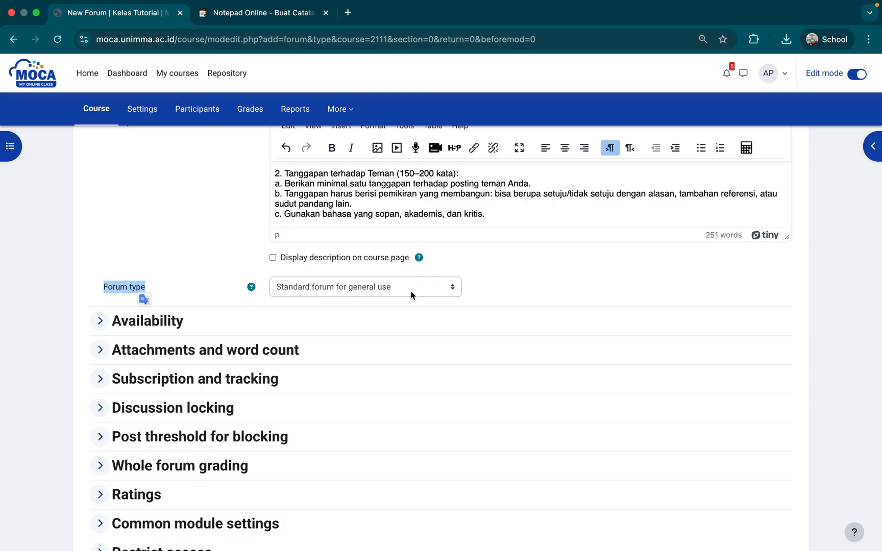
{"action": "left_click", "coordinate": [508, 290]}
{"action": "left_click", "coordinate": [425, 286]}
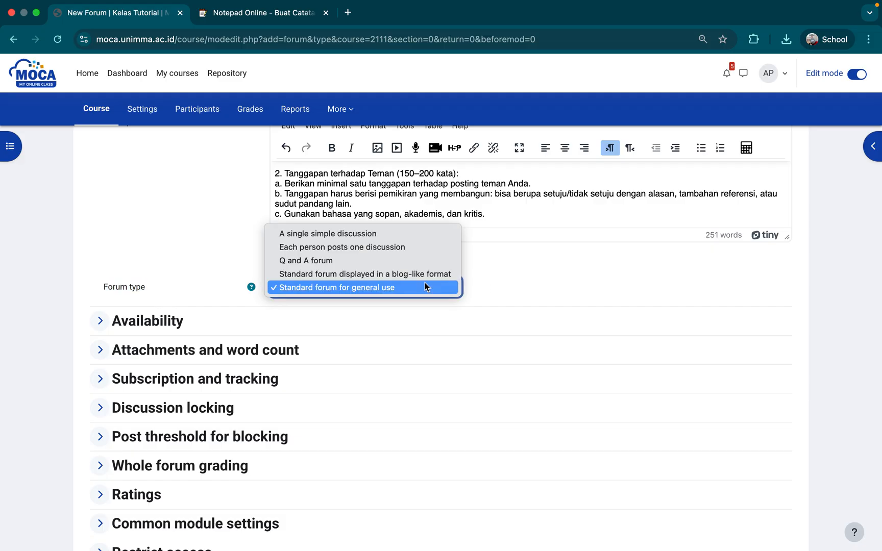
{"action": "left_click", "coordinate": [356, 240]}
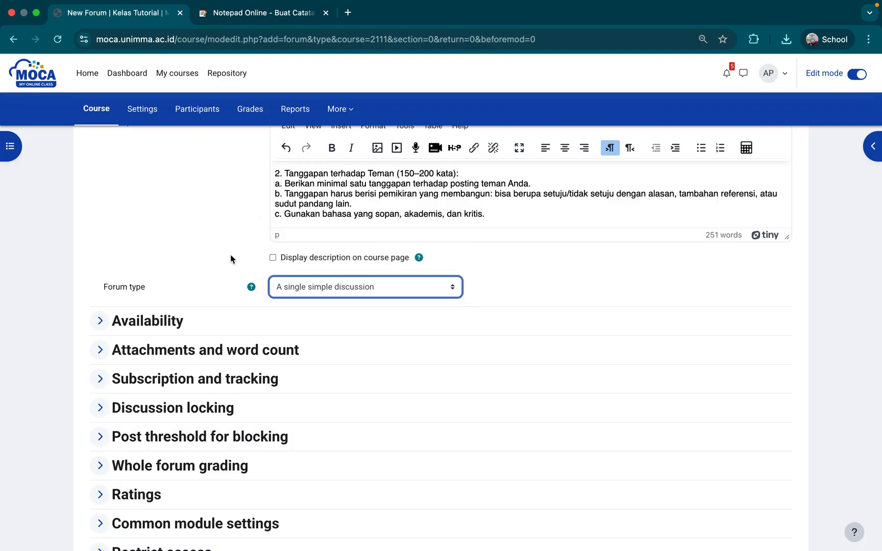
Expand the Availability settings and look at the due date and cut-off date options
{"action": "scroll", "coordinate": [231, 258], "scroll_direction": "down", "scroll_amount": 3}
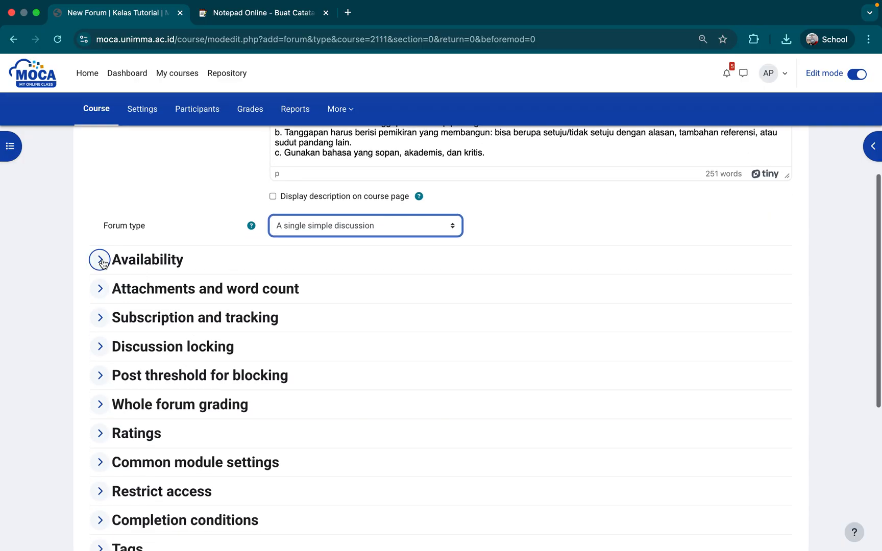
{"action": "left_click", "coordinate": [97, 258]}
{"action": "scroll", "coordinate": [199, 262], "scroll_direction": "down", "scroll_amount": 1}
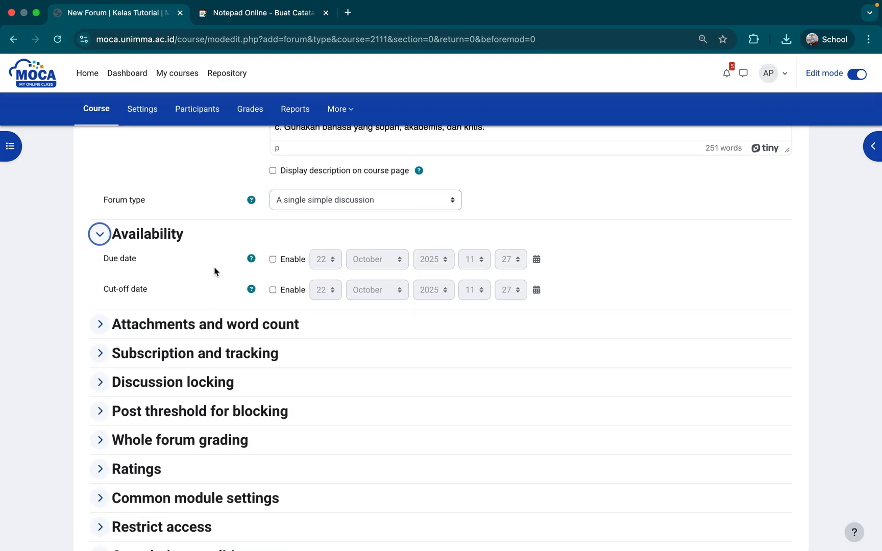
{"action": "scroll", "coordinate": [215, 271], "scroll_direction": "down", "scroll_amount": 1}
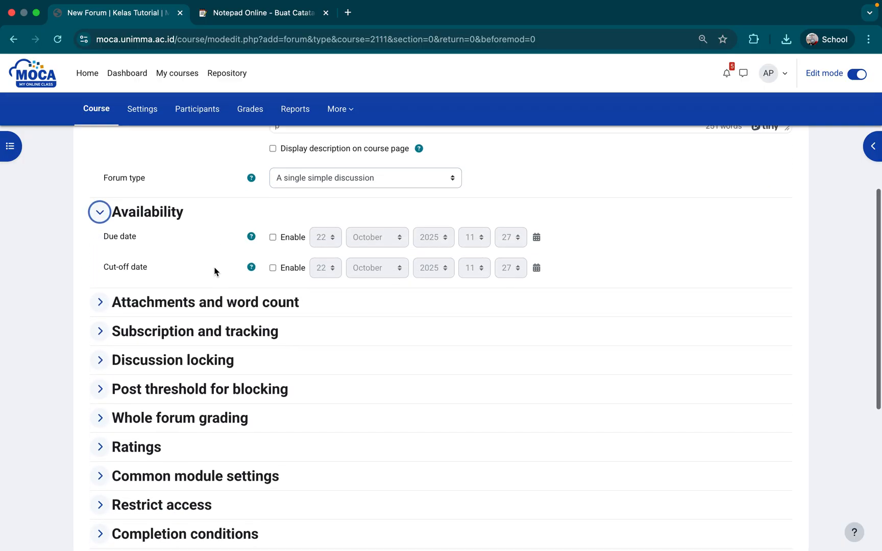
Expand the Attachments and word count settings and check the available maximum attachment sizes without choosing one
{"action": "left_click", "coordinate": [100, 301]}
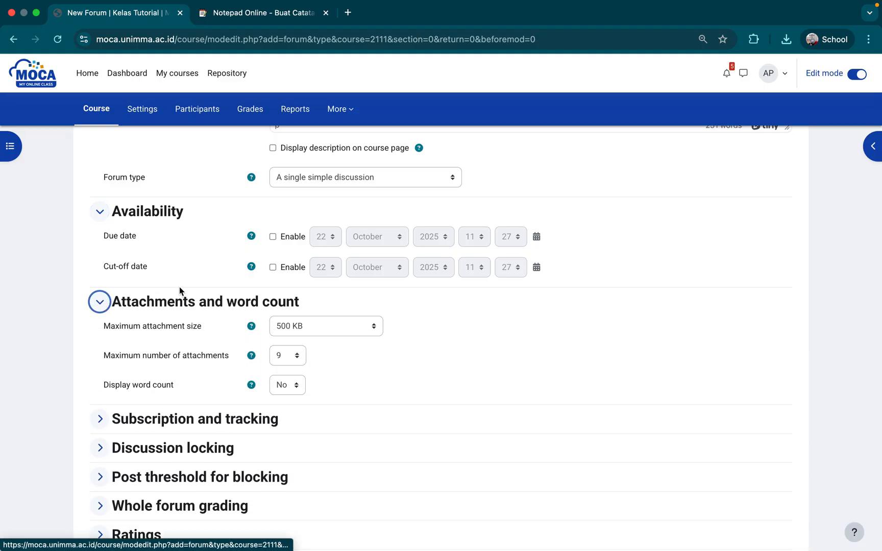
{"action": "scroll", "coordinate": [179, 289], "scroll_direction": "down", "scroll_amount": 2}
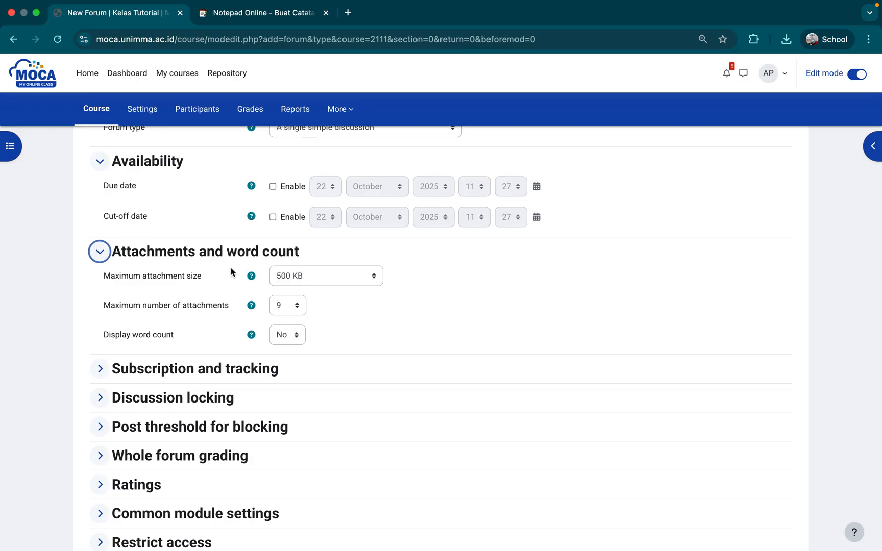
{"action": "left_click", "coordinate": [356, 282]}
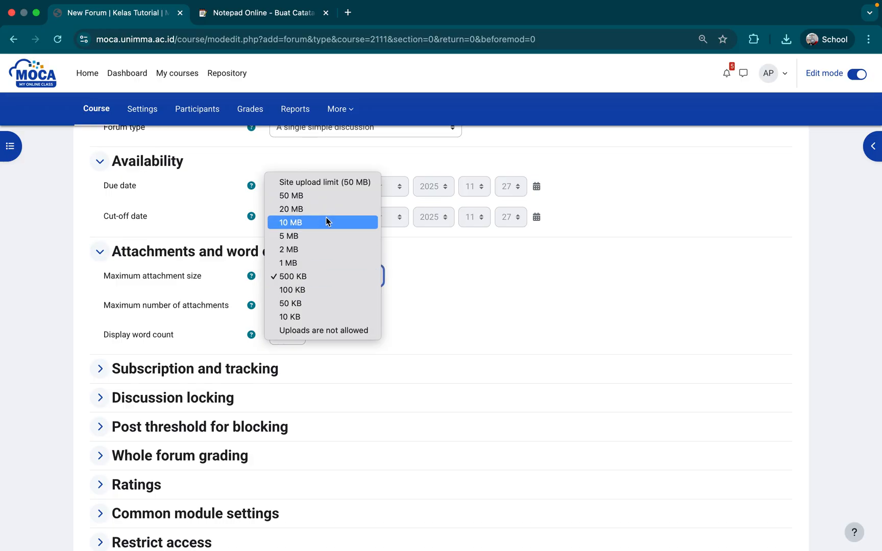
{"action": "left_click", "coordinate": [466, 316]}
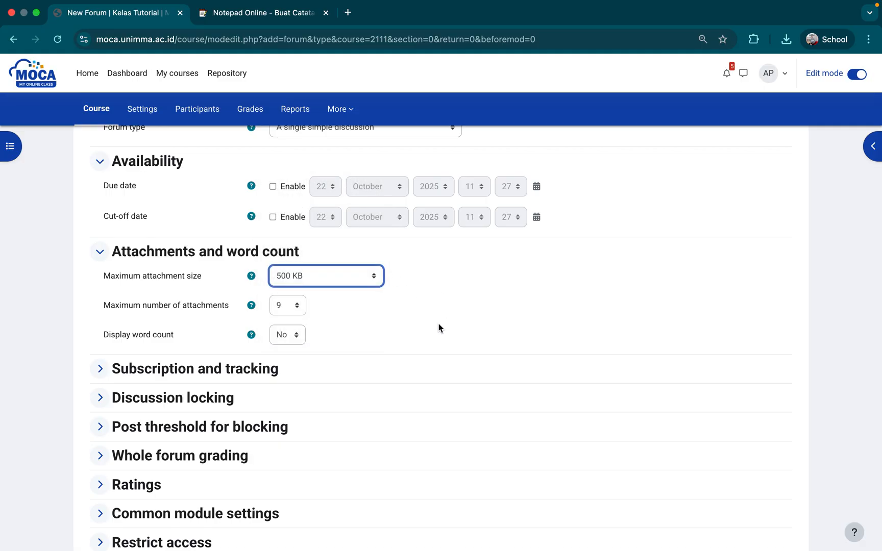
{"action": "scroll", "coordinate": [437, 328], "scroll_direction": "down", "scroll_amount": 2}
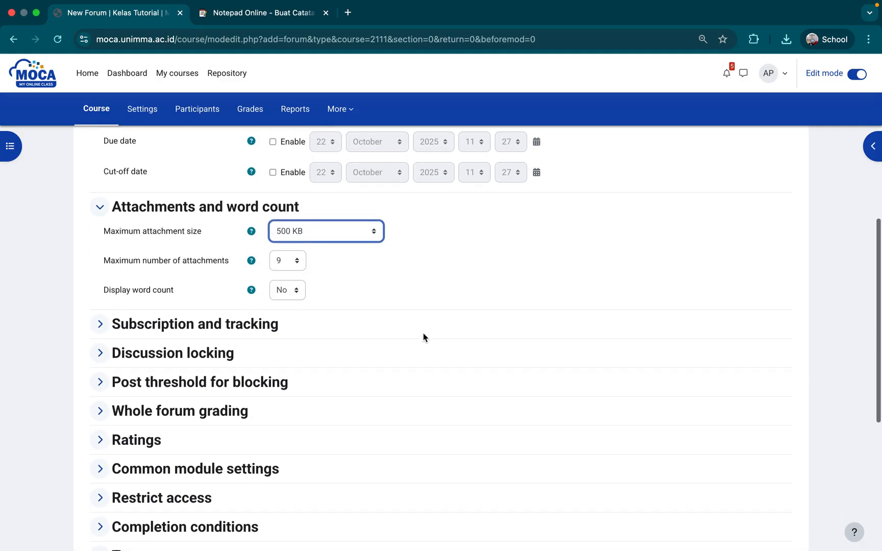
Expand the Subscription and tracking and Discussion locking settings and look at their options
{"action": "left_click", "coordinate": [165, 324]}
{"action": "scroll", "coordinate": [277, 321], "scroll_direction": "down", "scroll_amount": 1}
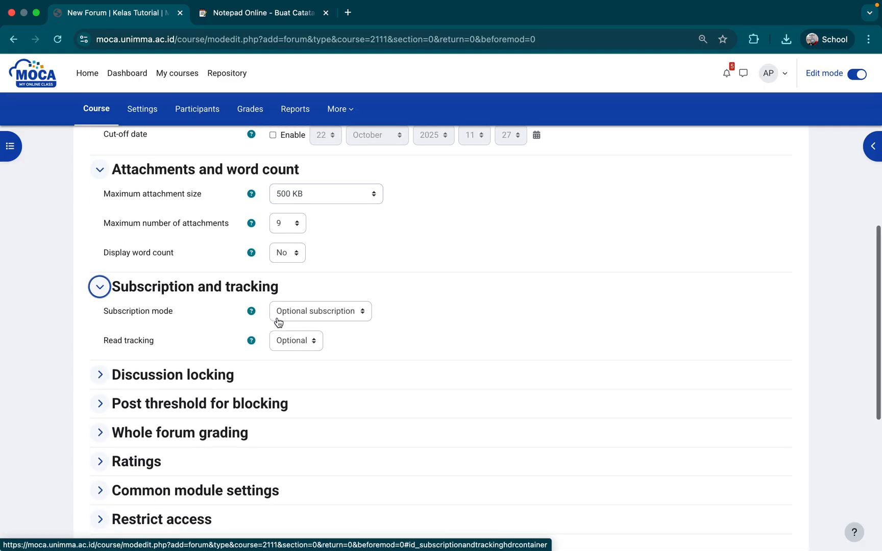
{"action": "scroll", "coordinate": [277, 321], "scroll_direction": "down", "scroll_amount": 3}
{"action": "left_click", "coordinate": [187, 296]}
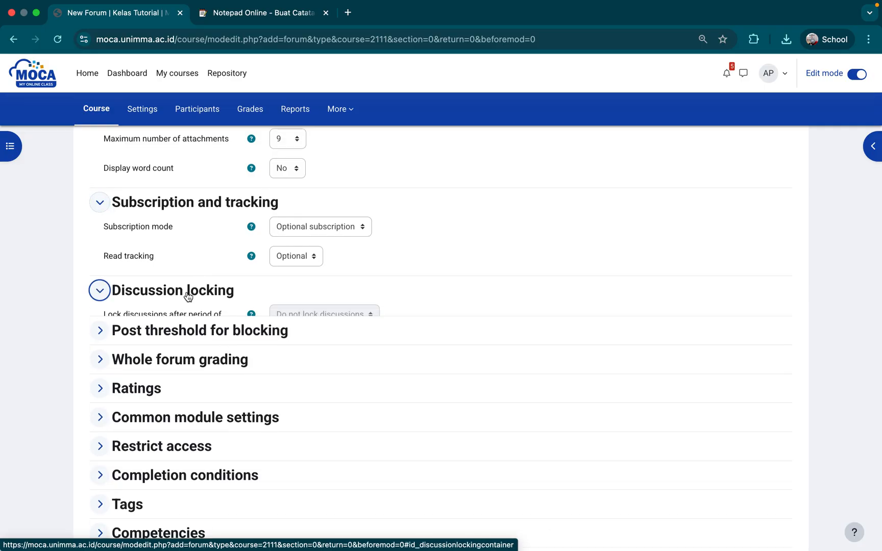
{"action": "scroll", "coordinate": [220, 319], "scroll_direction": "down", "scroll_amount": 2}
{"action": "scroll", "coordinate": [220, 319], "scroll_direction": "down", "scroll_amount": 1}
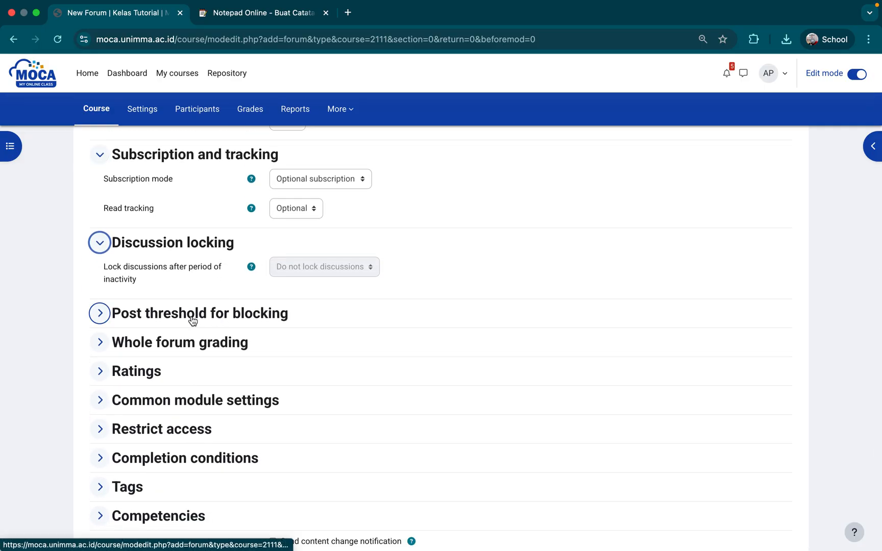
Expand the Post threshold for blocking settings and look at the time period option
{"action": "right_click", "coordinate": [193, 320]}
{"action": "left_click", "coordinate": [155, 317]}
{"action": "left_click", "coordinate": [170, 315]}
{"action": "scroll", "coordinate": [170, 316], "scroll_direction": "down", "scroll_amount": 1}
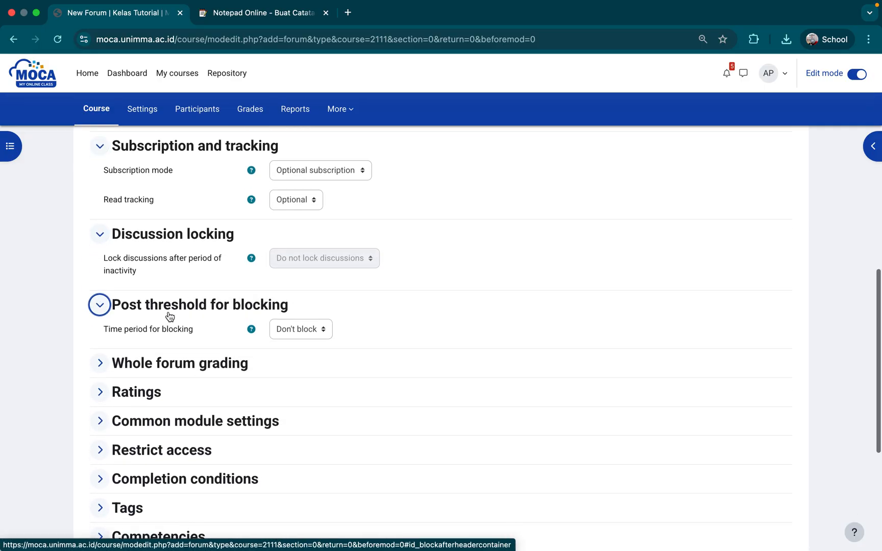
Expand the Whole forum grading settings and set the grade type to Point
{"action": "scroll", "coordinate": [170, 316], "scroll_direction": "down", "scroll_amount": 3}
{"action": "left_click", "coordinate": [192, 280]}
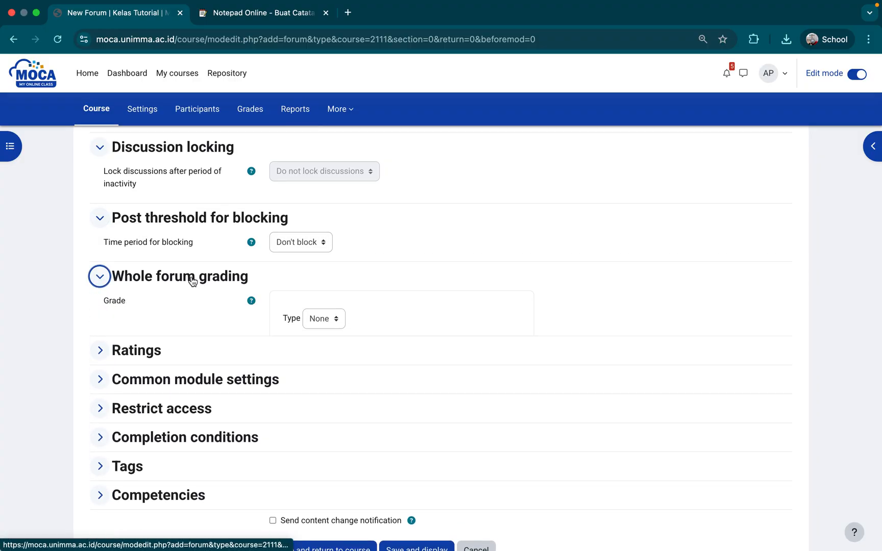
{"action": "scroll", "coordinate": [290, 285], "scroll_direction": "down", "scroll_amount": 1}
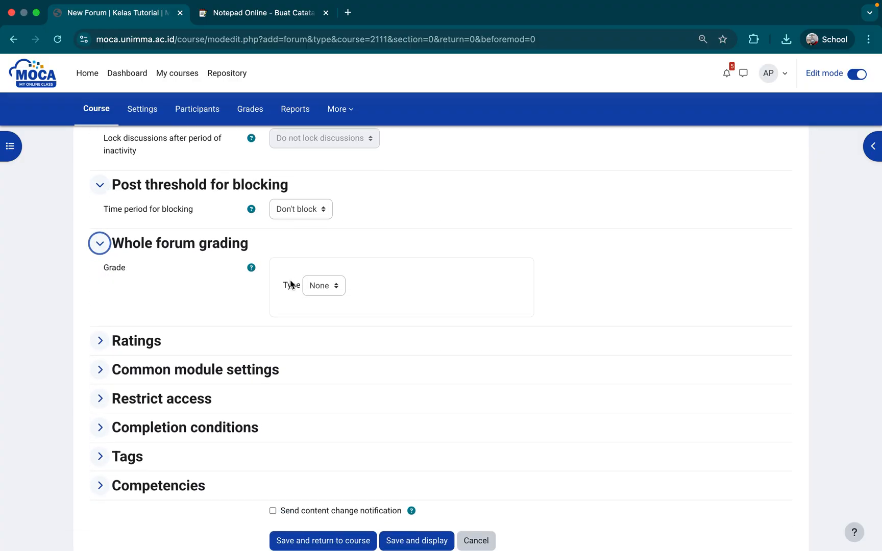
{"action": "left_click", "coordinate": [329, 291]}
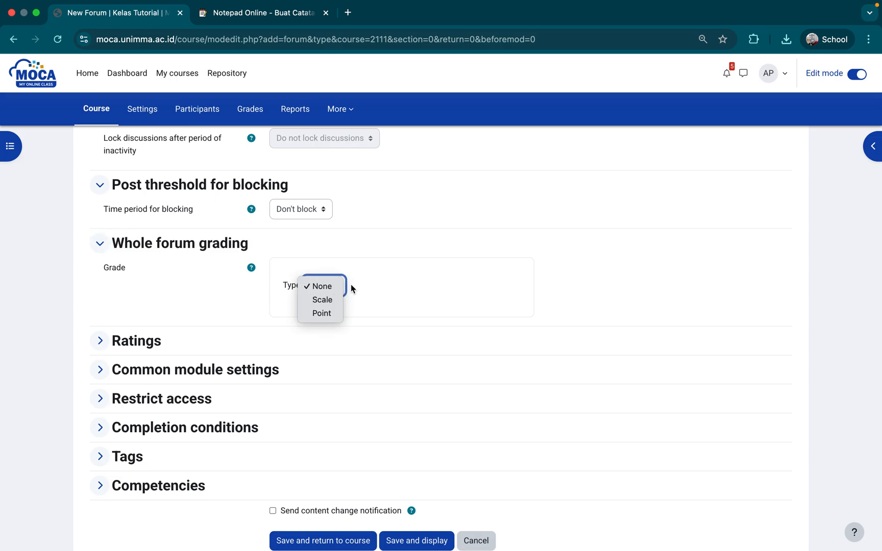
{"action": "left_click", "coordinate": [330, 315]}
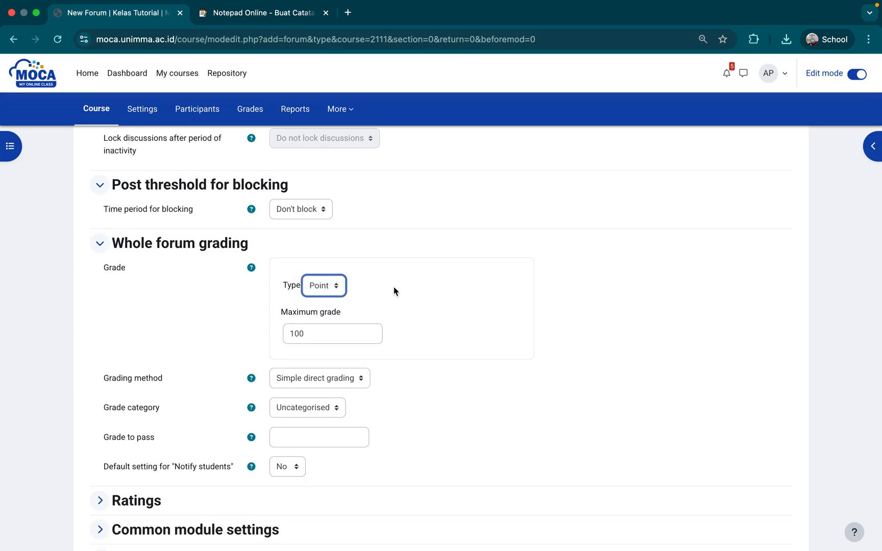
Review the grading method, grade category, grade to pass and student notification options for whole forum grading
{"action": "scroll", "coordinate": [393, 287], "scroll_direction": "down", "scroll_amount": 1}
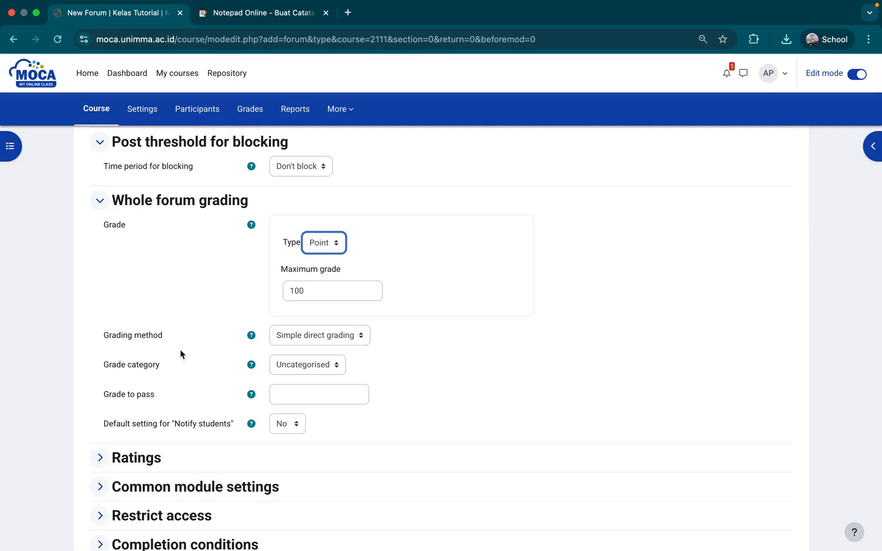
{"action": "left_click_drag", "start_coordinate": [173, 338], "coordinate": [116, 331]}
{"action": "scroll", "coordinate": [433, 304], "scroll_direction": "down", "scroll_amount": 3}
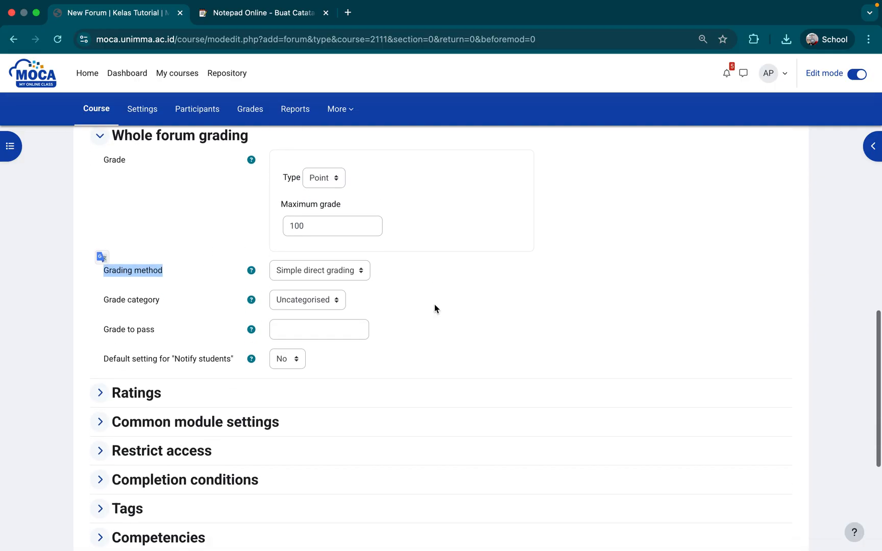
{"action": "left_click", "coordinate": [388, 190]}
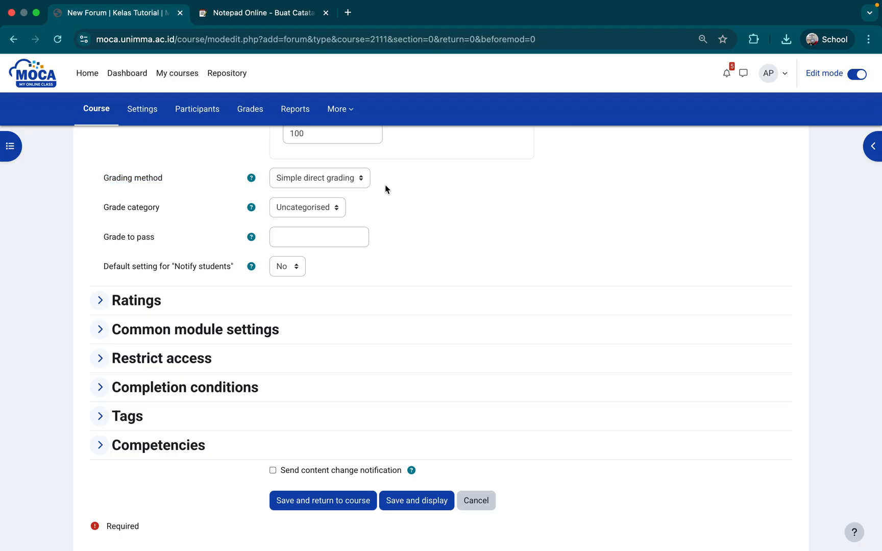
{"action": "scroll", "coordinate": [215, 308], "scroll_direction": "up", "scroll_amount": 1}
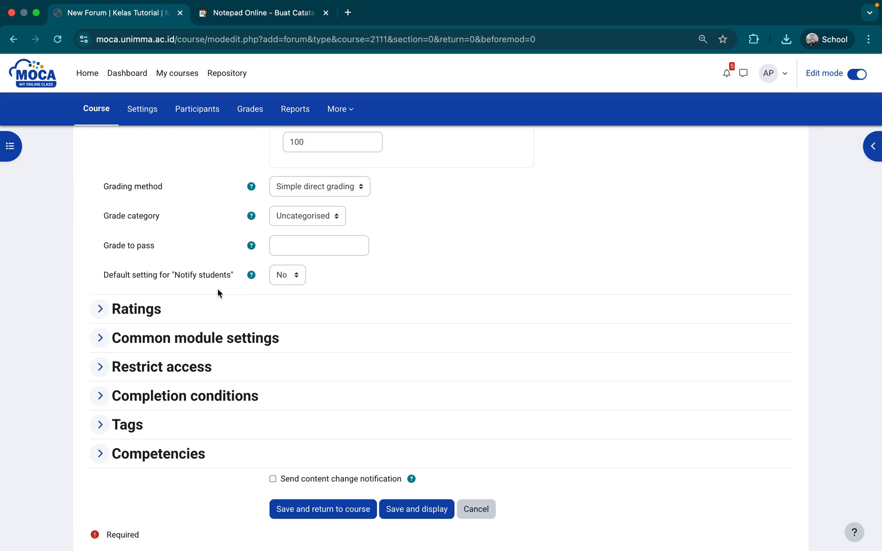
Expand the Ratings settings and set the aggregate type to "Maximum rating"
{"action": "scroll", "coordinate": [218, 292], "scroll_direction": "down", "scroll_amount": 1}
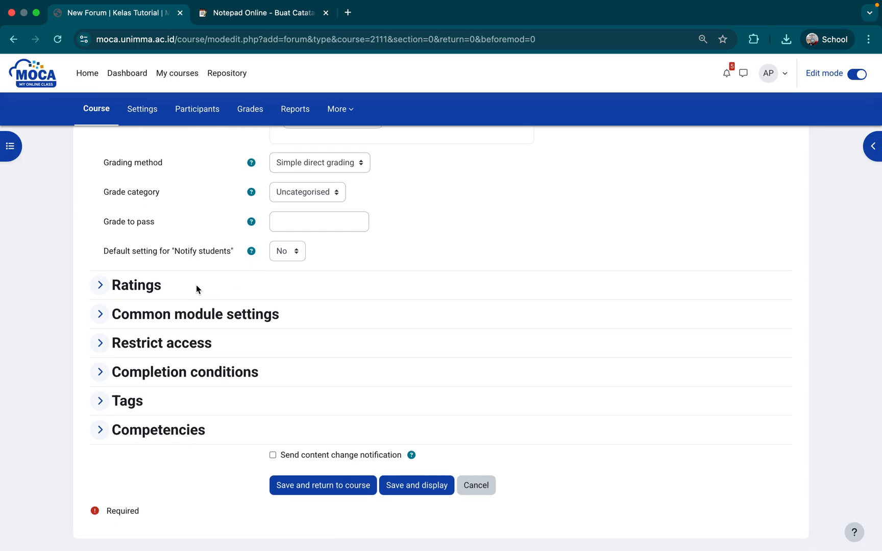
{"action": "left_click", "coordinate": [106, 288]}
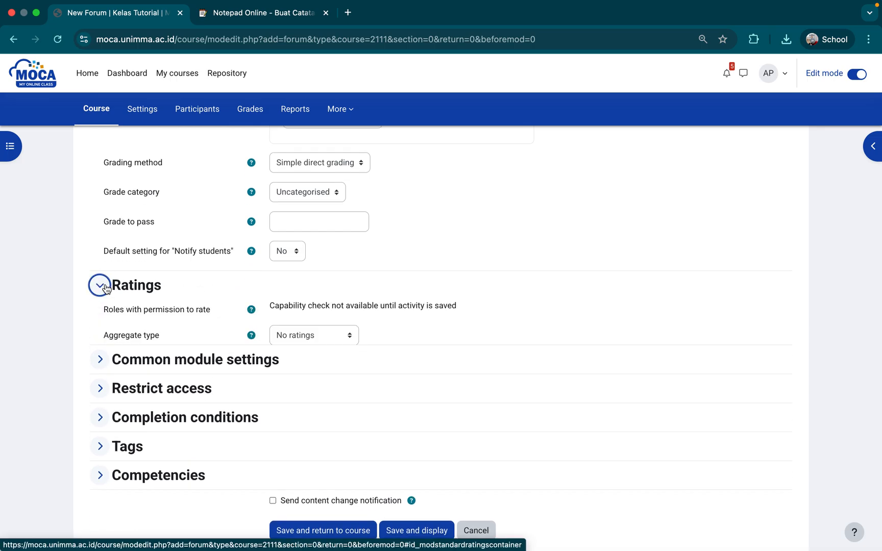
{"action": "scroll", "coordinate": [320, 271], "scroll_direction": "down", "scroll_amount": 1}
{"action": "scroll", "coordinate": [320, 276], "scroll_direction": "up", "scroll_amount": 4}
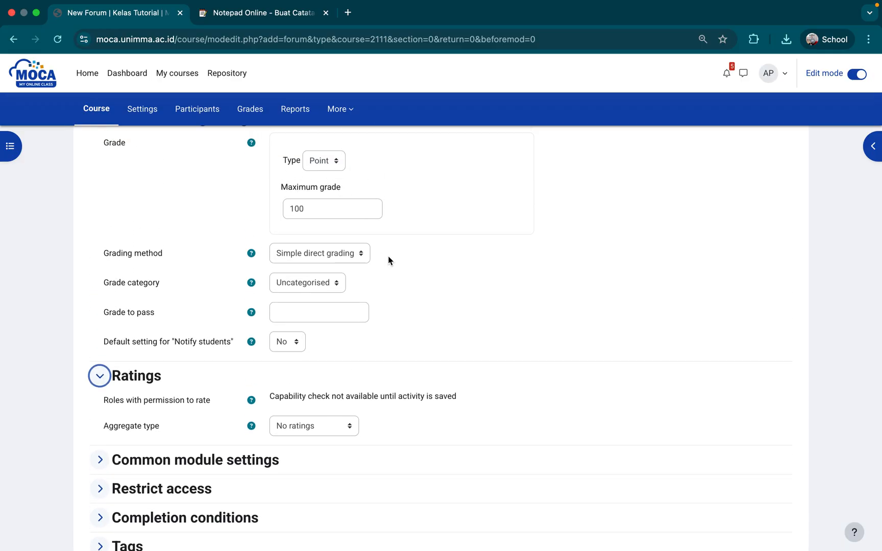
{"action": "scroll", "coordinate": [387, 257], "scroll_direction": "down", "scroll_amount": 4}
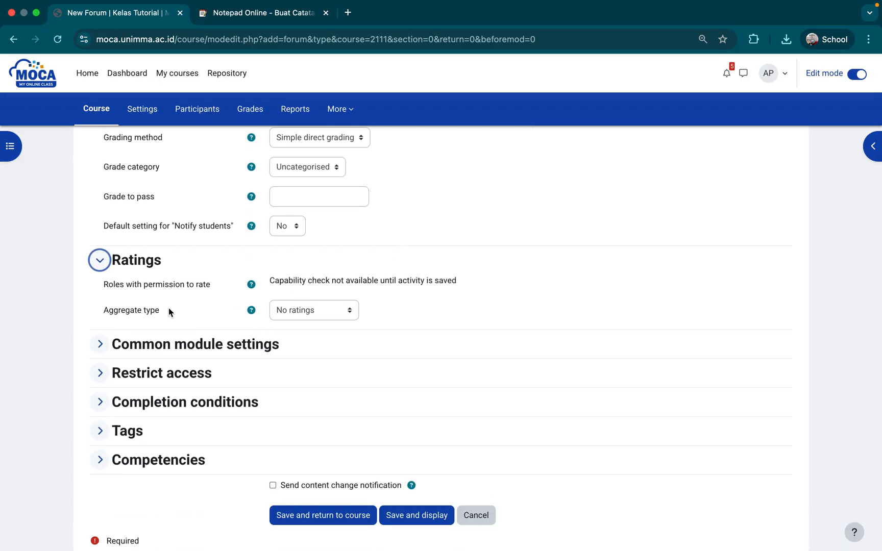
{"action": "left_click_drag", "start_coordinate": [169, 311], "coordinate": [102, 313]}
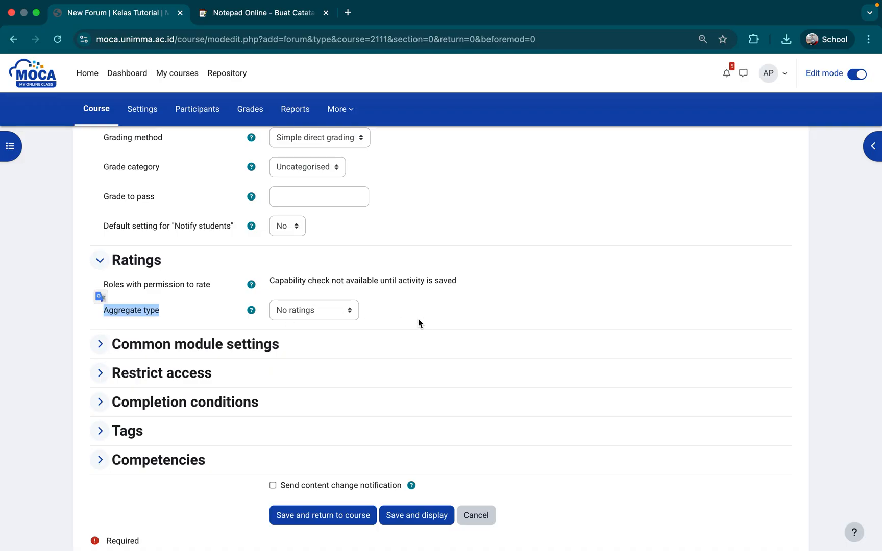
{"action": "left_click", "coordinate": [340, 316]}
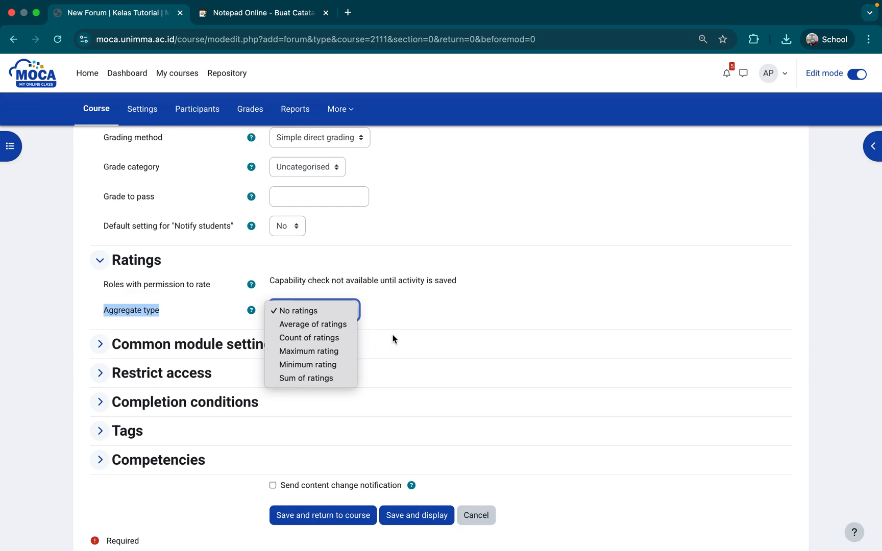
{"action": "left_click", "coordinate": [332, 351]}
Check the available rating scale types and review the maximum grade, date restriction, grade category and grade to pass options under Ratings
{"action": "scroll", "coordinate": [415, 335], "scroll_direction": "down", "scroll_amount": 2}
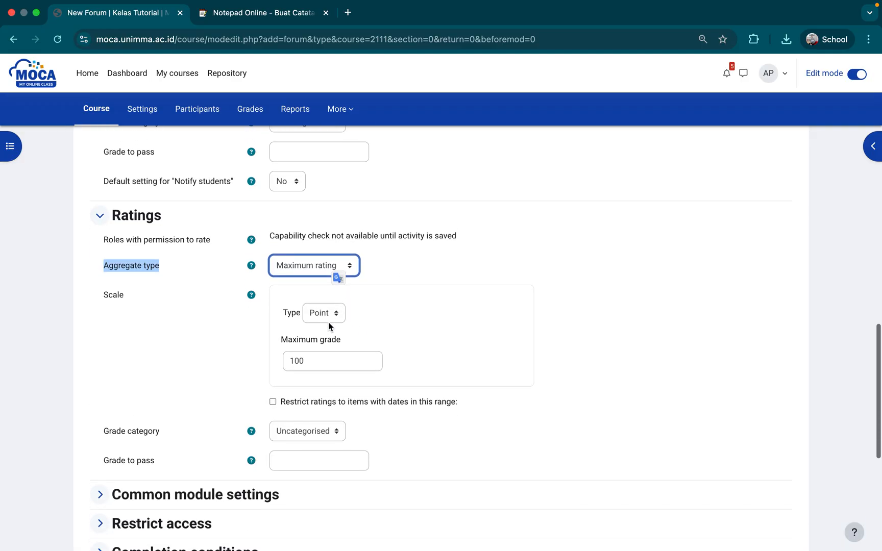
{"action": "scroll", "coordinate": [334, 301], "scroll_direction": "down", "scroll_amount": 1}
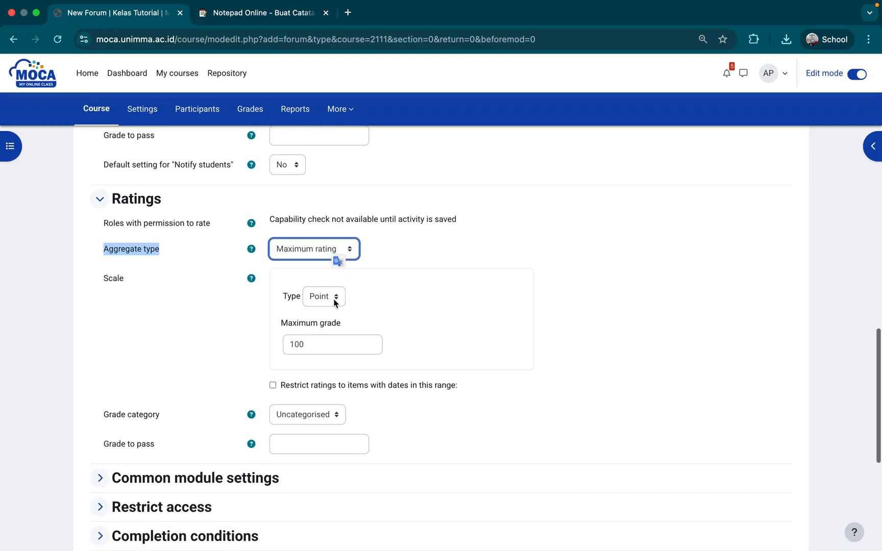
{"action": "left_click", "coordinate": [336, 299]}
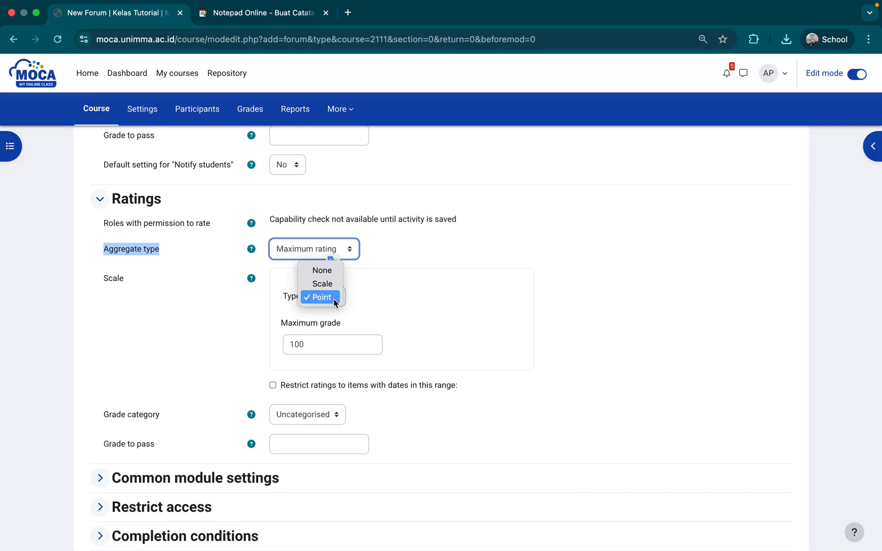
{"action": "left_click", "coordinate": [420, 295]}
{"action": "scroll", "coordinate": [377, 315], "scroll_direction": "down", "scroll_amount": 1}
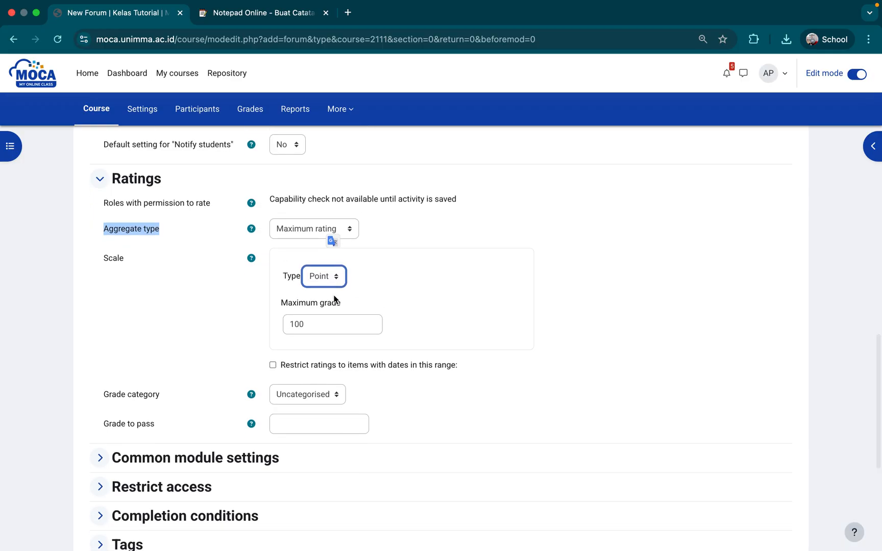
{"action": "scroll", "coordinate": [354, 331], "scroll_direction": "down", "scroll_amount": 2}
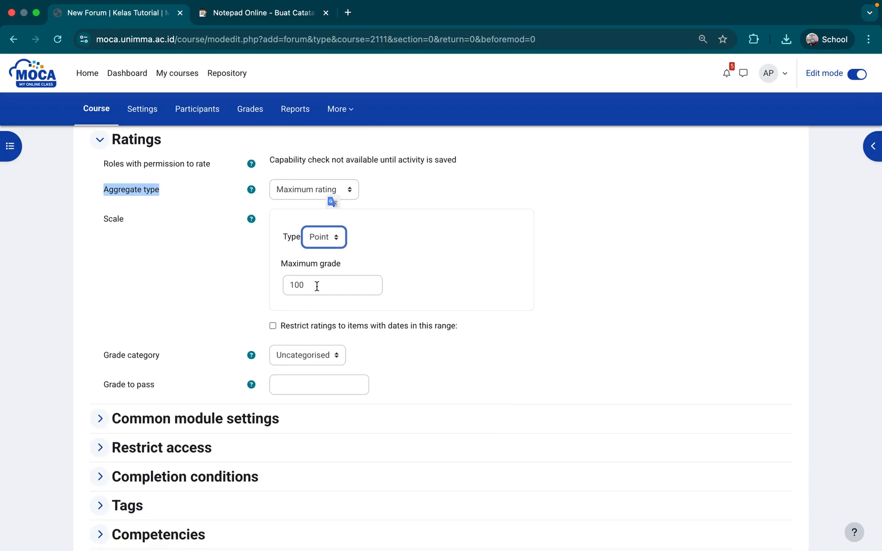
{"action": "scroll", "coordinate": [461, 310], "scroll_direction": "down", "scroll_amount": 1}
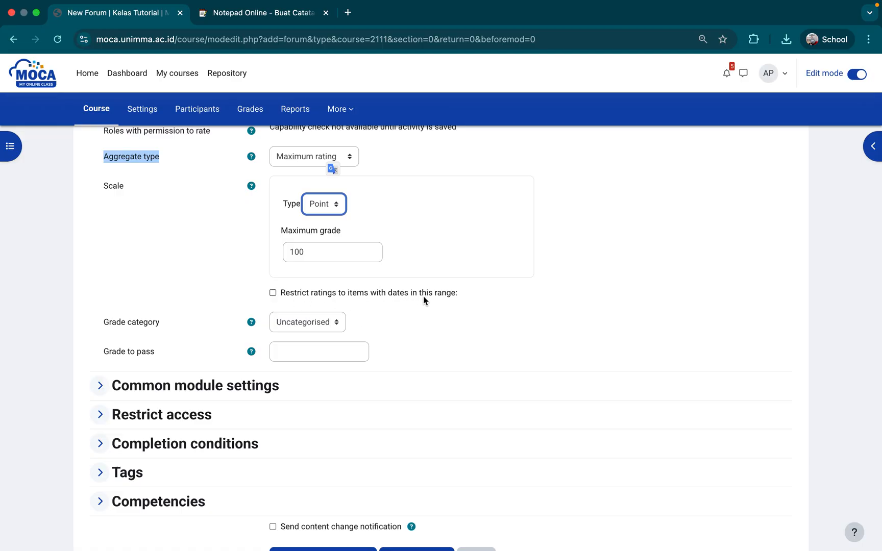
{"action": "scroll", "coordinate": [473, 266], "scroll_direction": "up", "scroll_amount": 1}
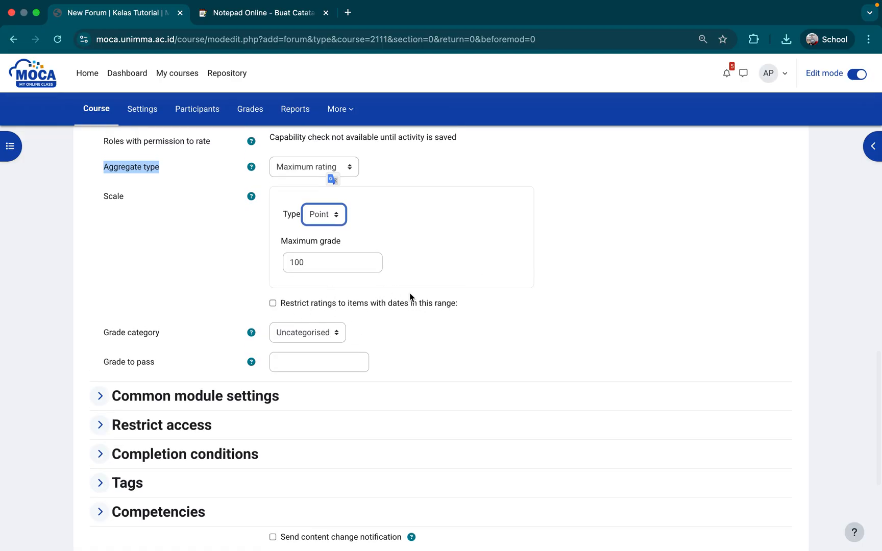
{"action": "scroll", "coordinate": [409, 293], "scroll_direction": "down", "scroll_amount": 1}
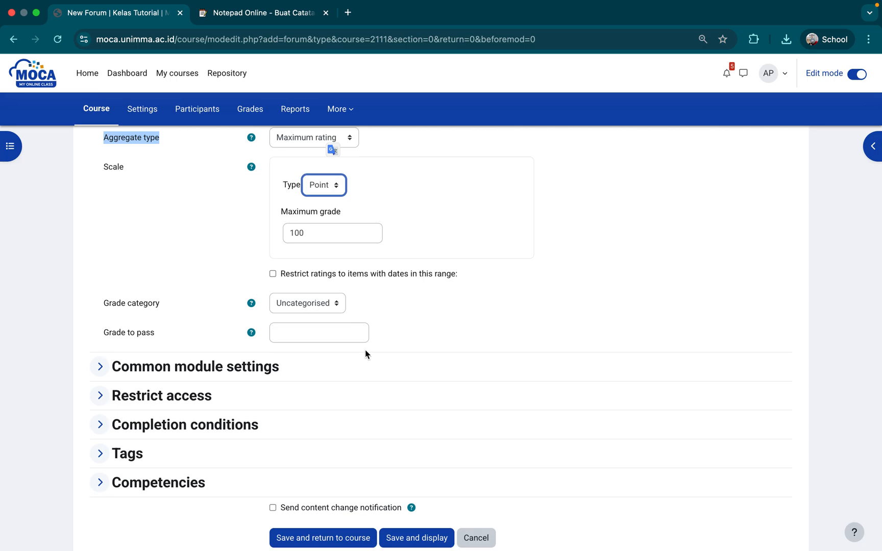
Save and display the forum, continuing past the grade recalculation to its discussion page
{"action": "scroll", "coordinate": [366, 352], "scroll_direction": "down", "scroll_amount": 2}
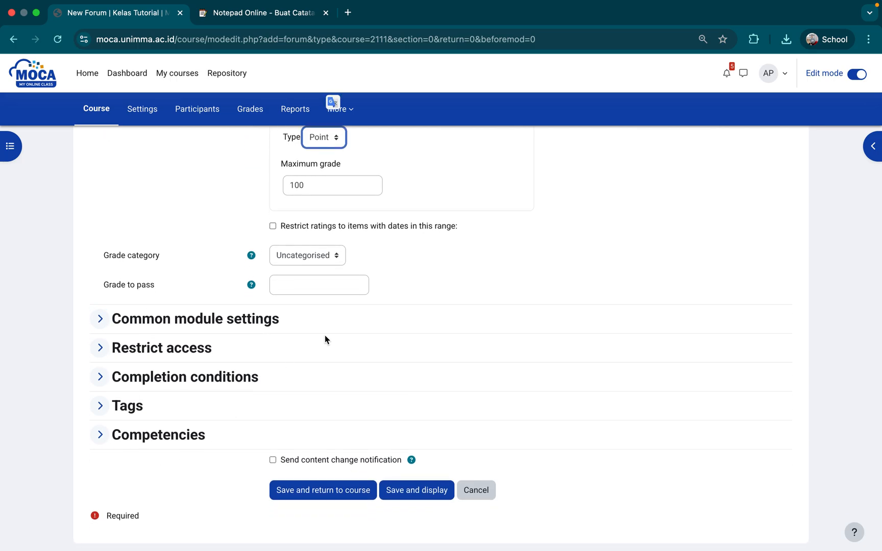
{"action": "scroll", "coordinate": [420, 377], "scroll_direction": "down", "scroll_amount": 1}
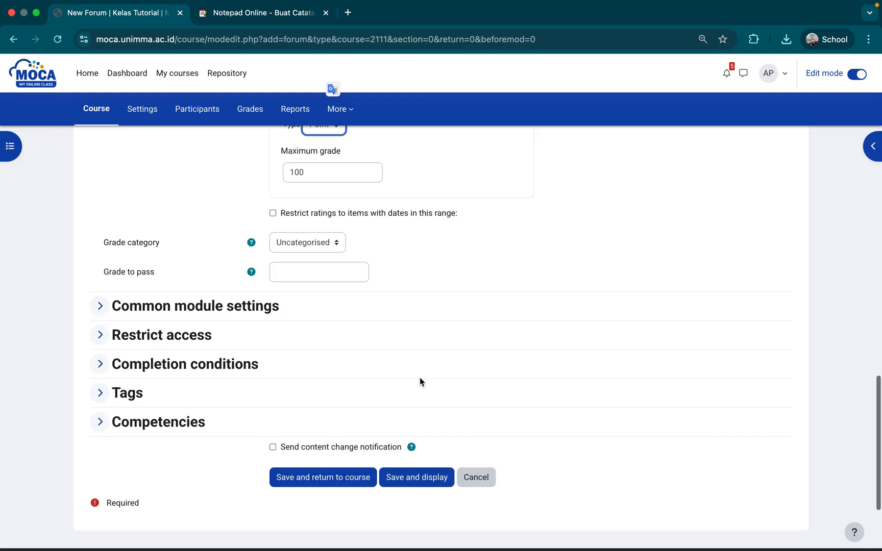
{"action": "left_click", "coordinate": [435, 469]}
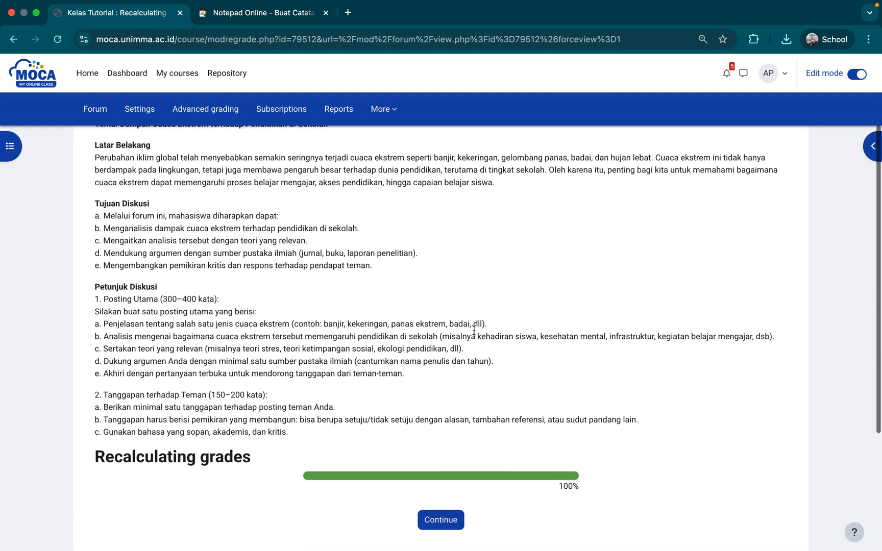
{"action": "scroll", "coordinate": [377, 359], "scroll_direction": "up", "scroll_amount": 1}
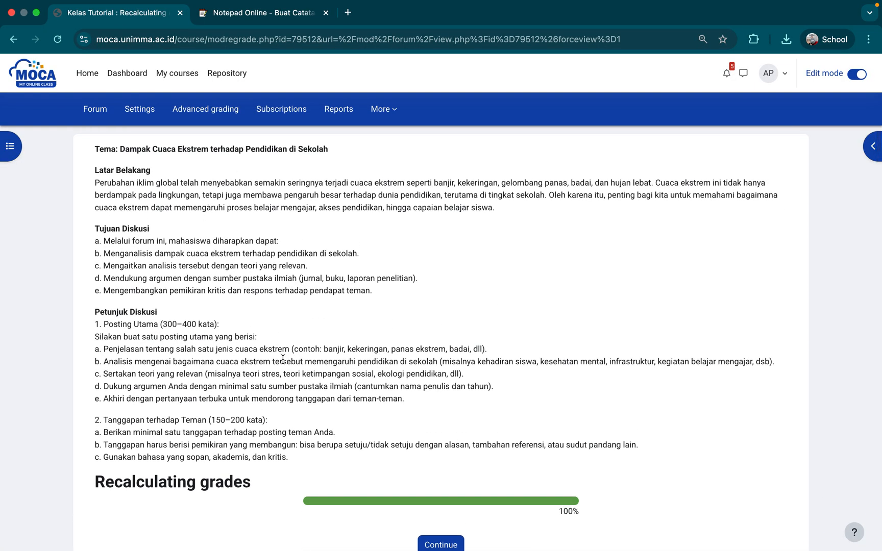
{"action": "scroll", "coordinate": [367, 408], "scroll_direction": "up", "scroll_amount": 2}
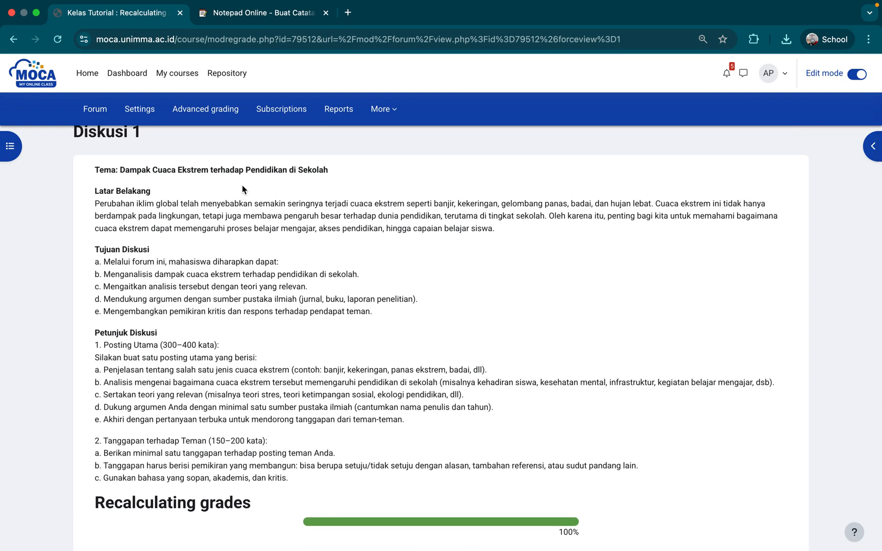
{"action": "scroll", "coordinate": [328, 274], "scroll_direction": "down", "scroll_amount": 2}
{"action": "scroll", "coordinate": [328, 274], "scroll_direction": "down", "scroll_amount": 1}
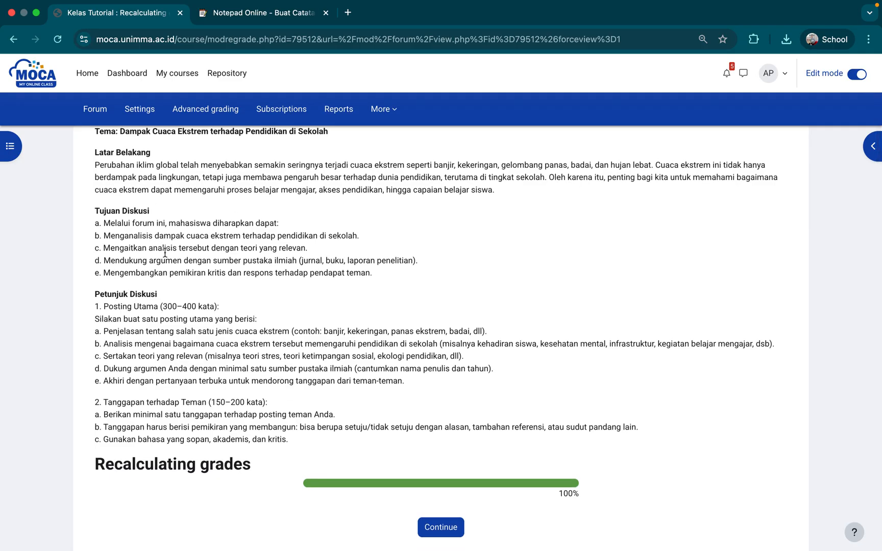
{"action": "scroll", "coordinate": [286, 329], "scroll_direction": "down", "scroll_amount": 2}
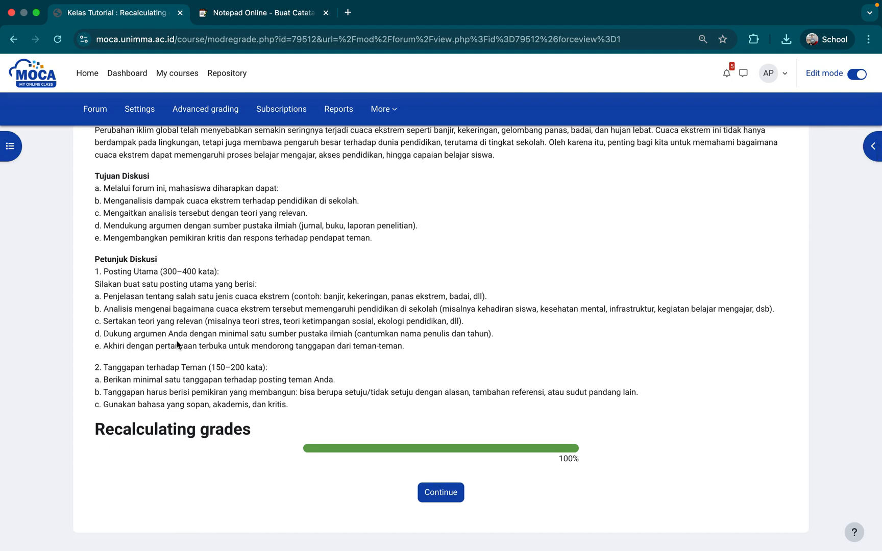
{"action": "left_click", "coordinate": [449, 492]}
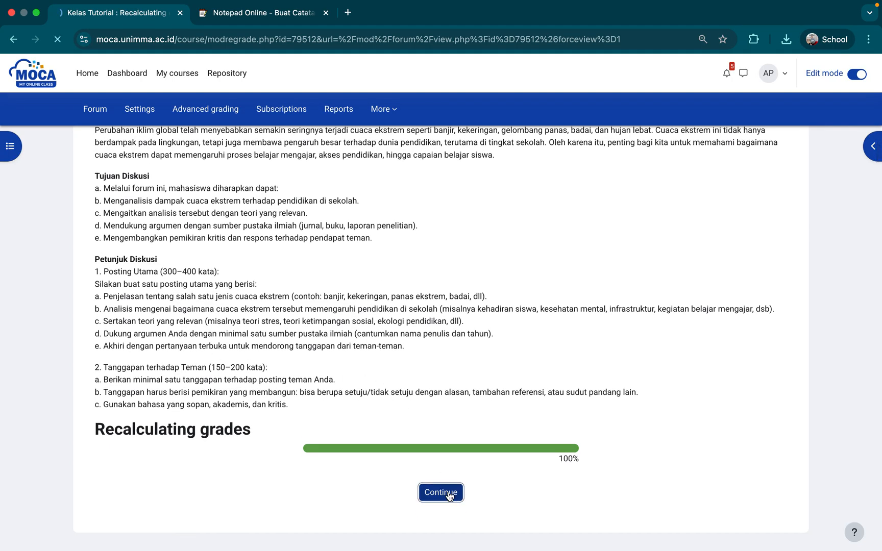
{"action": "scroll", "coordinate": [479, 422], "scroll_direction": "down", "scroll_amount": 5}
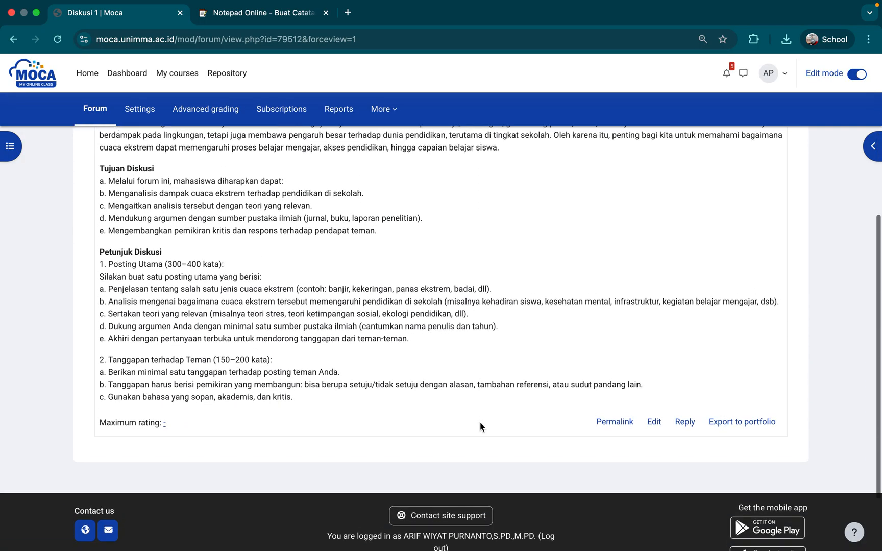
Reopen the Diskusi 1 forum from the Pendahuluan section and read through its theme, objectives and discussion instructions
{"action": "scroll", "coordinate": [479, 422], "scroll_direction": "up", "scroll_amount": 3}
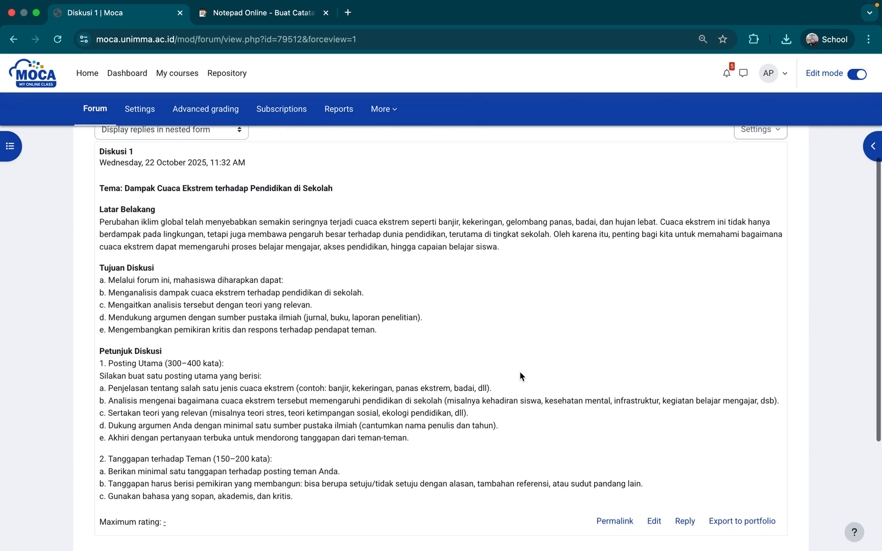
{"action": "scroll", "coordinate": [519, 374], "scroll_direction": "up", "scroll_amount": 4}
{"action": "left_click", "coordinate": [731, 183]}
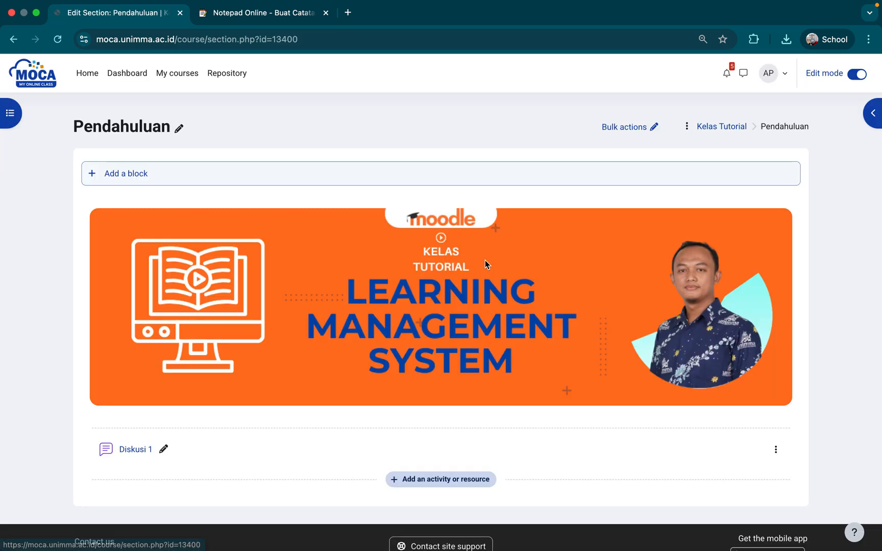
{"action": "scroll", "coordinate": [484, 259], "scroll_direction": "down", "scroll_amount": 2}
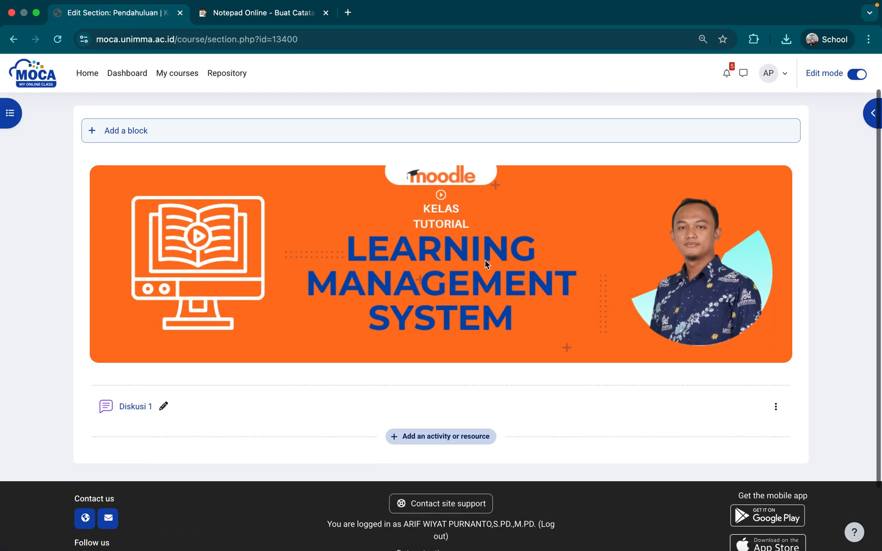
{"action": "left_click", "coordinate": [128, 407]}
{"action": "scroll", "coordinate": [289, 348], "scroll_direction": "down", "scroll_amount": 5}
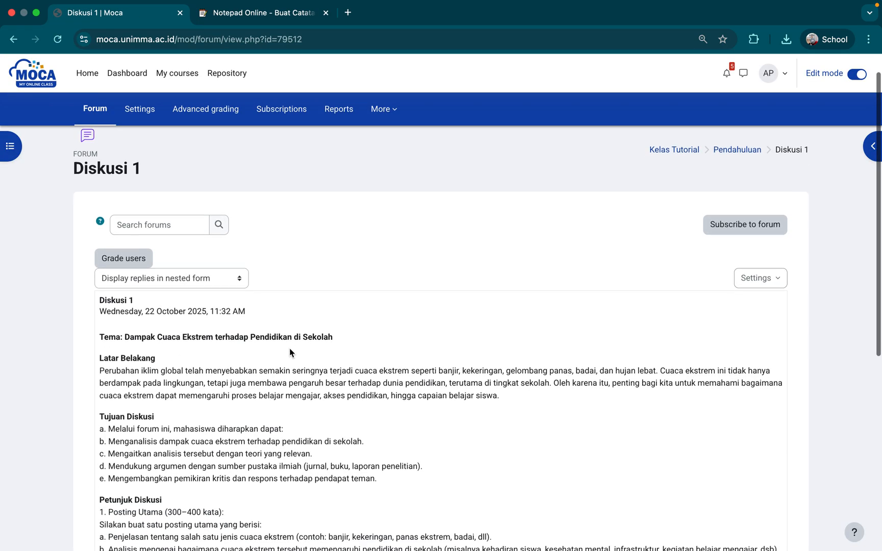
{"action": "scroll", "coordinate": [289, 348], "scroll_direction": "up", "scroll_amount": 3}
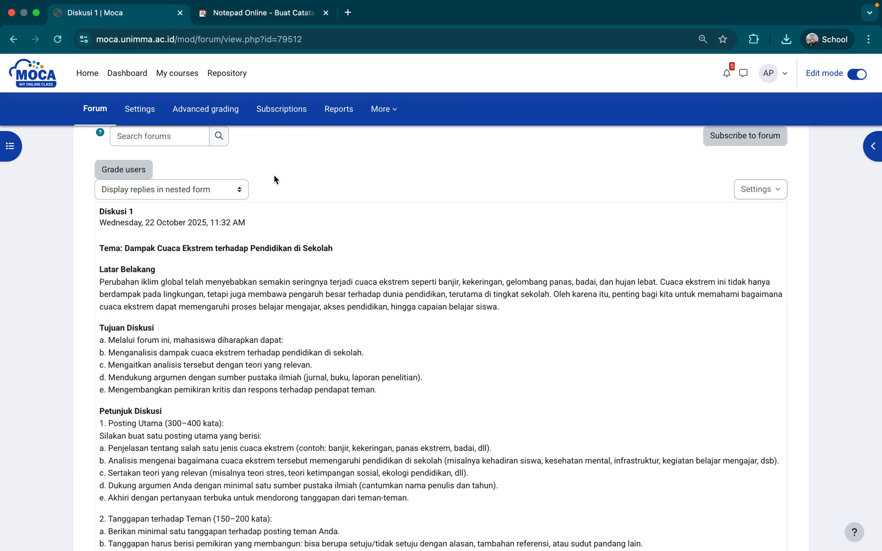
{"action": "scroll", "coordinate": [306, 238], "scroll_direction": "down", "scroll_amount": 4}
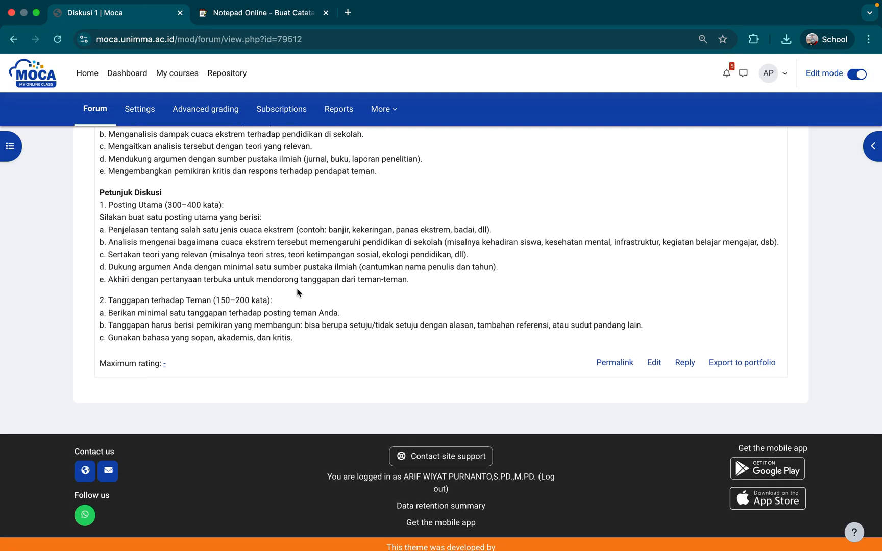
{"action": "scroll", "coordinate": [316, 275], "scroll_direction": "up", "scroll_amount": 3}
{"action": "scroll", "coordinate": [640, 375], "scroll_direction": "down", "scroll_amount": 3}
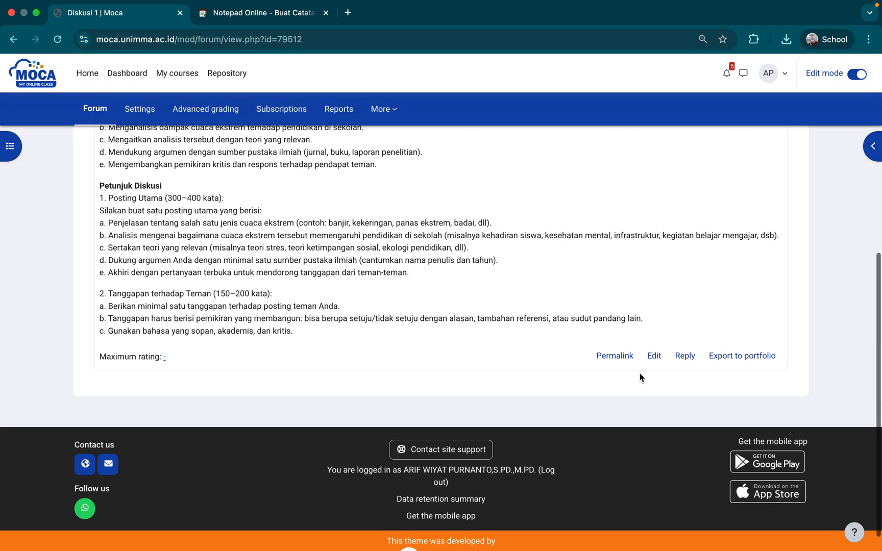
Switch to the incognito browser window with the student's account and open Diskusi 1 from the Kelas Tutorial course, dismissing the tour
{"action": "key", "text": "ctrl+Right"}
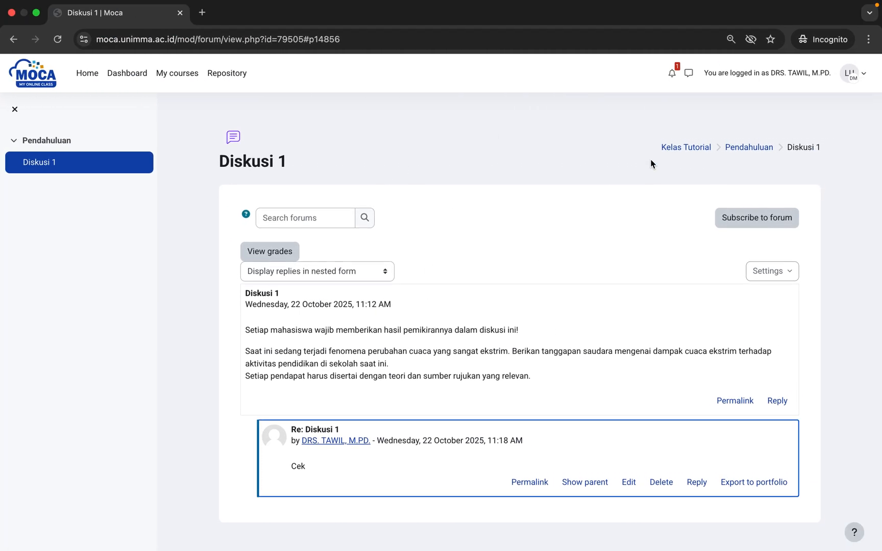
{"action": "left_click", "coordinate": [686, 148]}
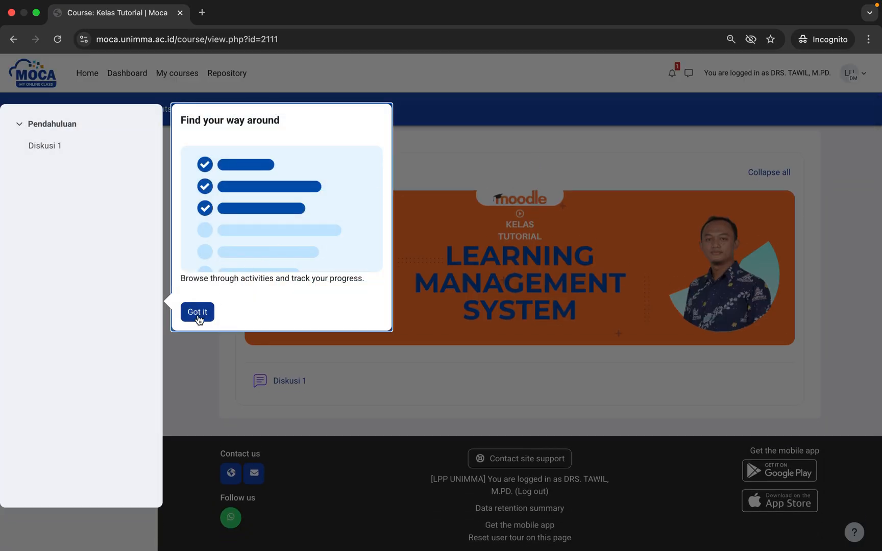
{"action": "left_click", "coordinate": [198, 313]}
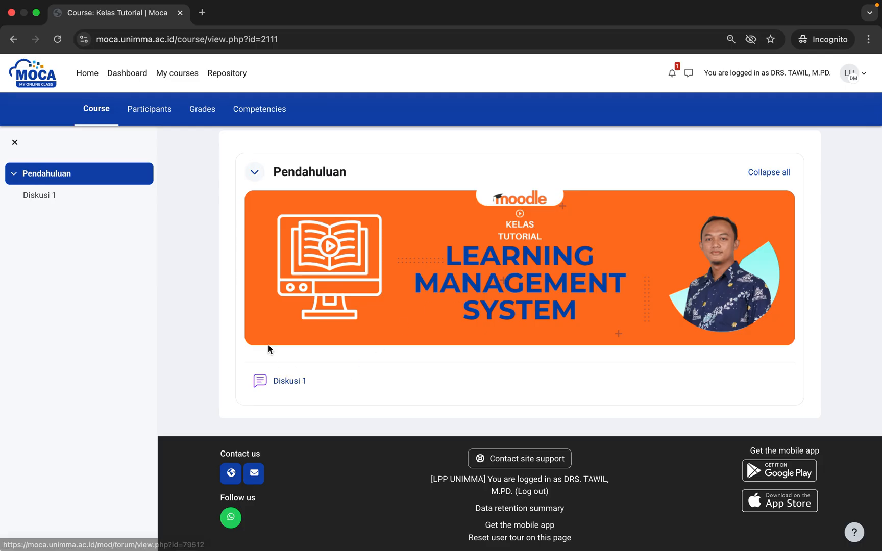
{"action": "left_click", "coordinate": [15, 142]}
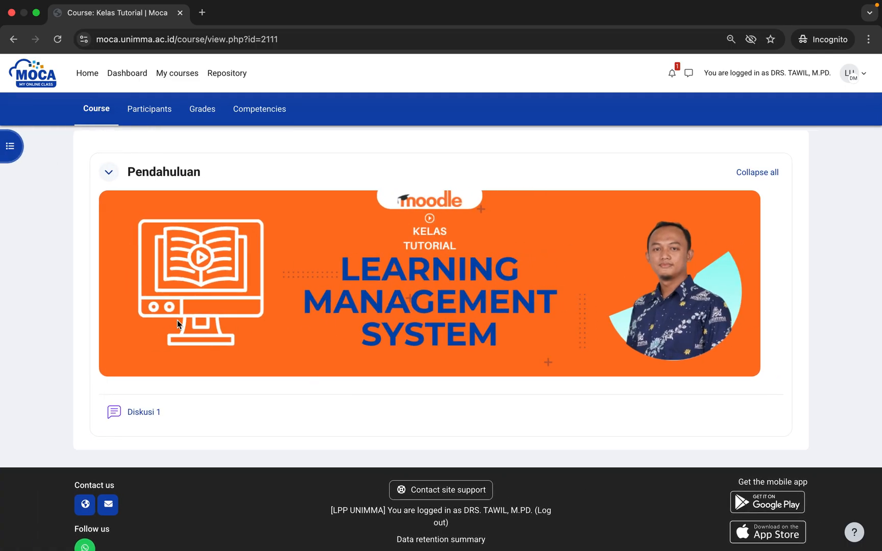
{"action": "scroll", "coordinate": [177, 320], "scroll_direction": "down", "scroll_amount": 2}
{"action": "left_click", "coordinate": [142, 374]}
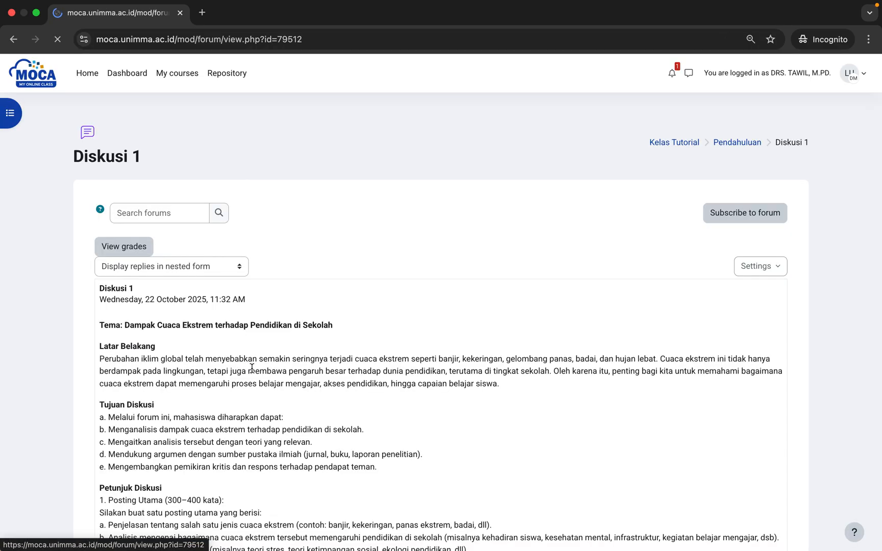
Post a reply to the forum's opening post reading "Jawaban mahasiswa." and, below a blank line, "Sumber pustaka:"
{"action": "scroll", "coordinate": [327, 327], "scroll_direction": "down", "scroll_amount": 4}
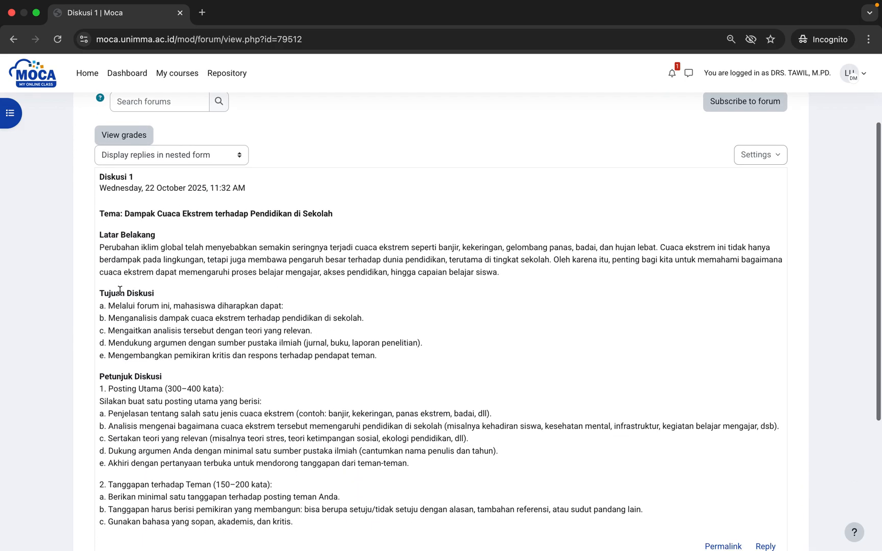
{"action": "scroll", "coordinate": [387, 374], "scroll_direction": "down", "scroll_amount": 3}
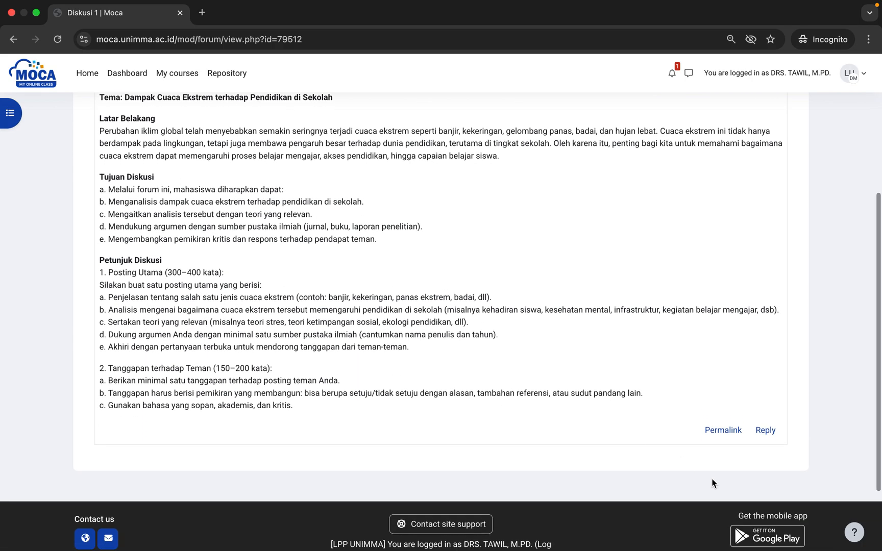
{"action": "left_click", "coordinate": [765, 430]}
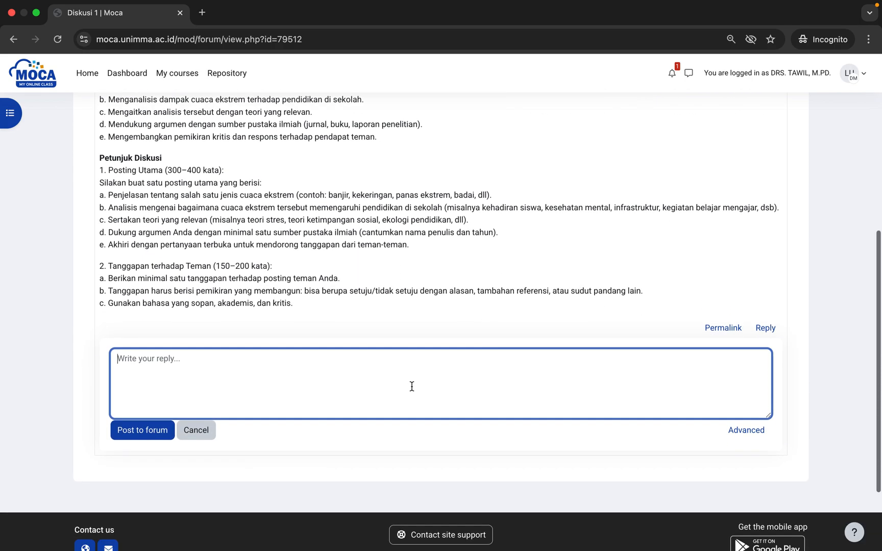
{"action": "type", "text": "J"}
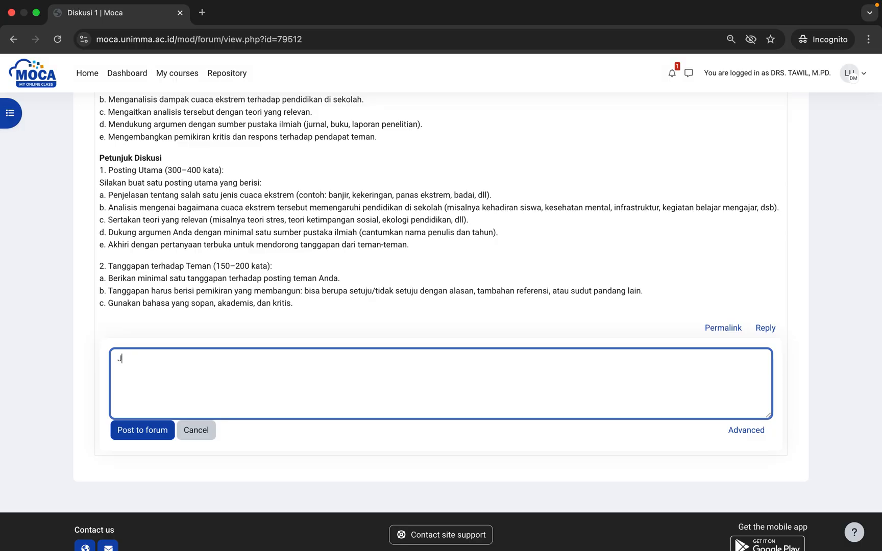
{"action": "type", "text": "awaban mahasiswa."}
{"action": "key", "text": "Return"}
{"action": "type", "text": "Dis"}
{"action": "key", "text": "BackSpace"}
{"action": "key", "text": "BackSpace"}
{"action": "key", "text": "BackSpace"}
{"action": "key", "text": "Return"}
{"action": "type", "text": "Sumber pusta"}
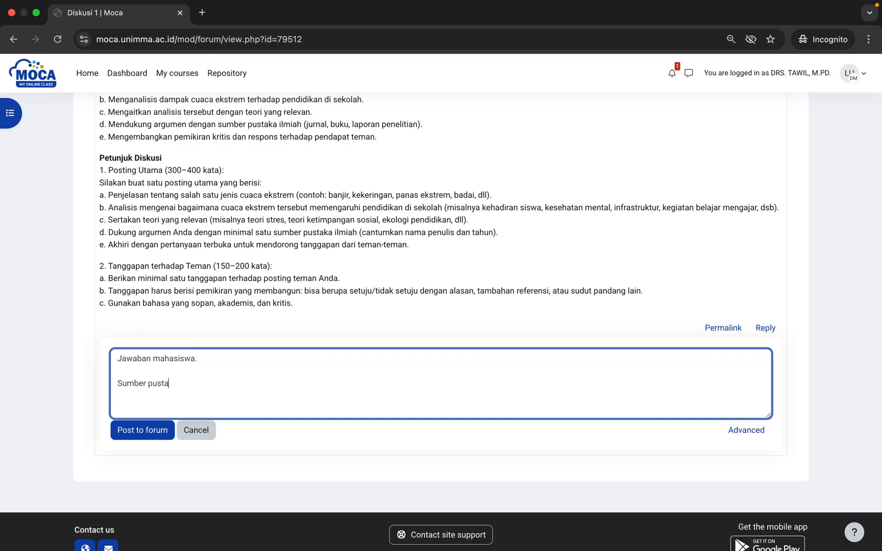
{"action": "type", "text": "ka:"}
{"action": "left_click", "coordinate": [148, 431]}
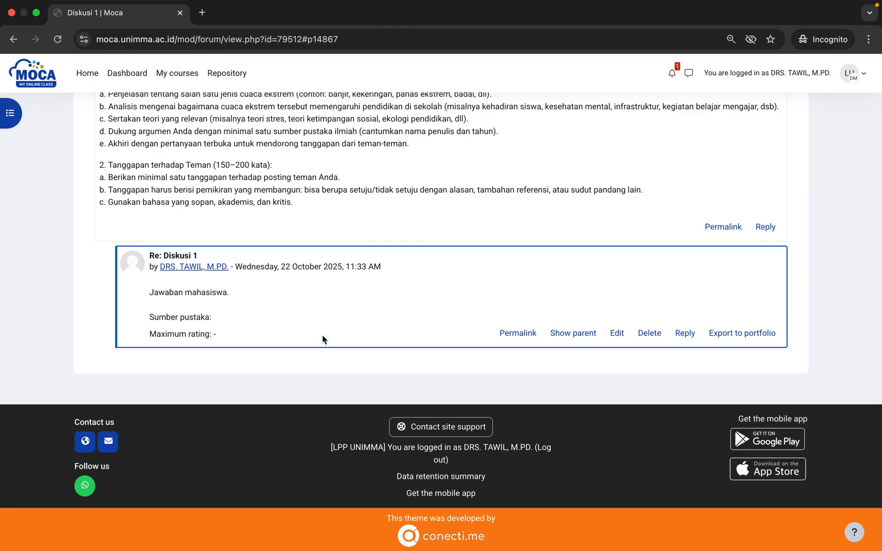
Return to the teacher's browser window, reload the Diskusi 1 page and read the student's reply
{"action": "scroll", "coordinate": [306, 297], "scroll_direction": "up", "scroll_amount": 5}
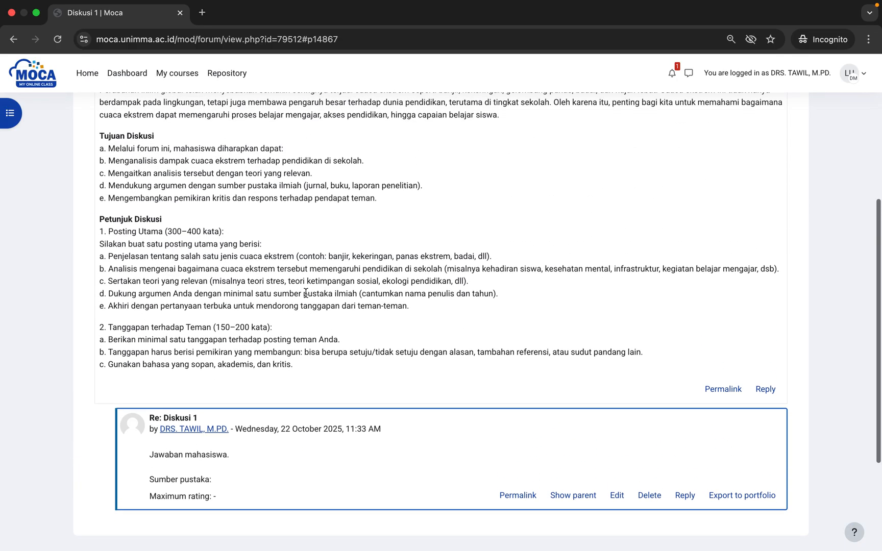
{"action": "scroll", "coordinate": [307, 296], "scroll_direction": "up", "scroll_amount": 3}
{"action": "key", "text": "ctrl+Left"}
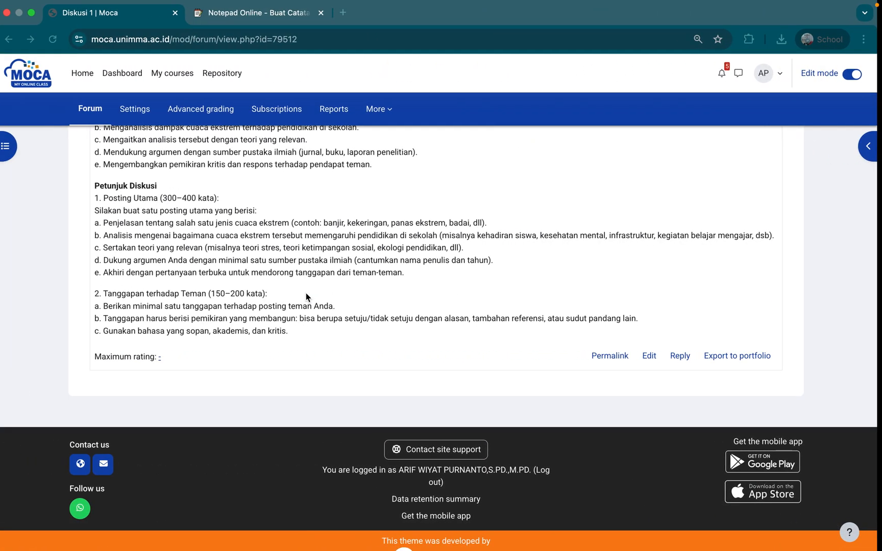
{"action": "left_click", "coordinate": [103, 113]}
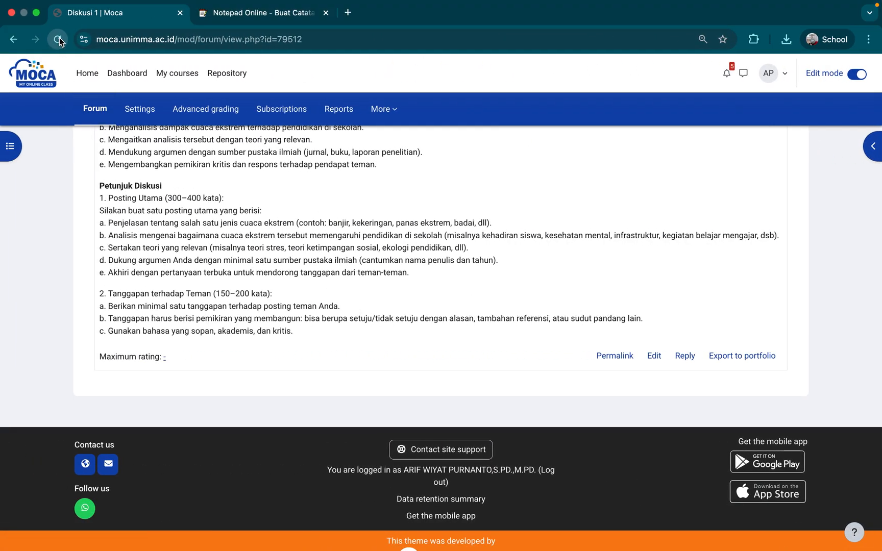
{"action": "scroll", "coordinate": [264, 305], "scroll_direction": "down", "scroll_amount": 2}
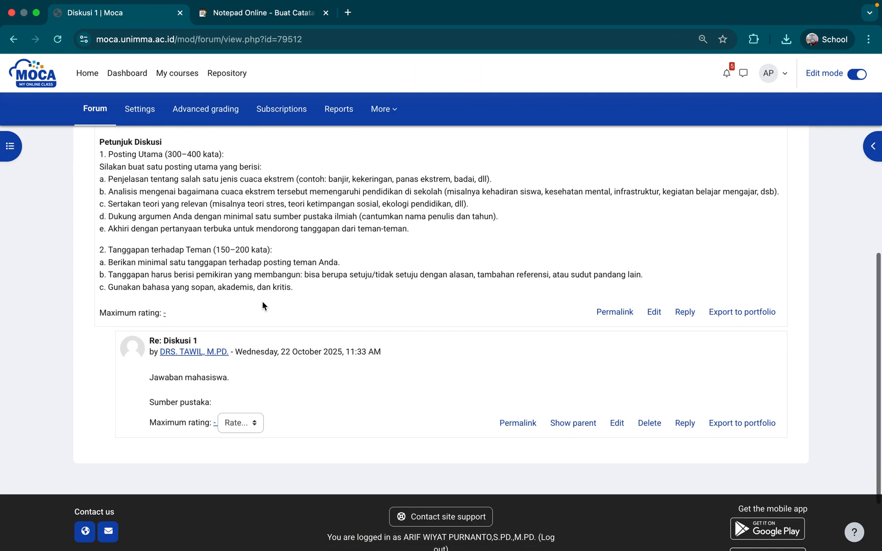
{"action": "left_click_drag", "start_coordinate": [149, 381], "coordinate": [221, 407]}
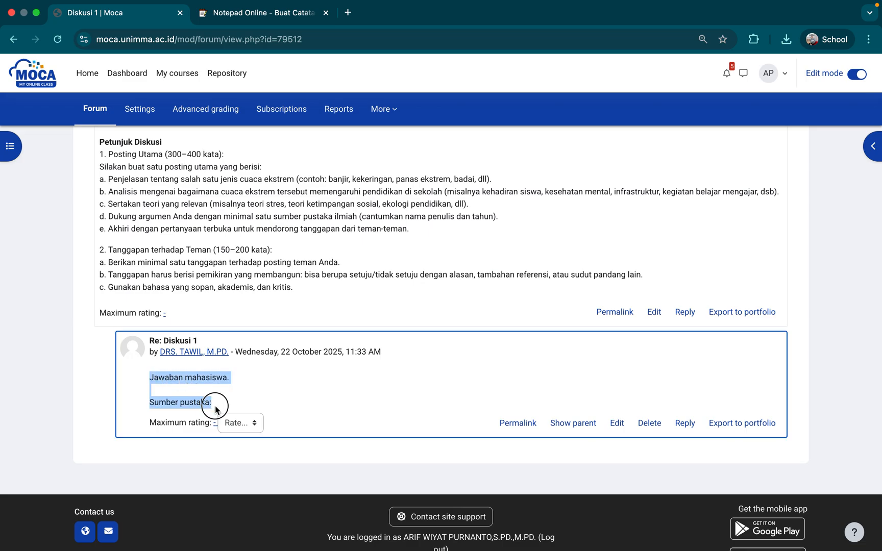
{"action": "left_click", "coordinate": [313, 401]}
{"action": "scroll", "coordinate": [314, 397], "scroll_direction": "down", "scroll_amount": 3}
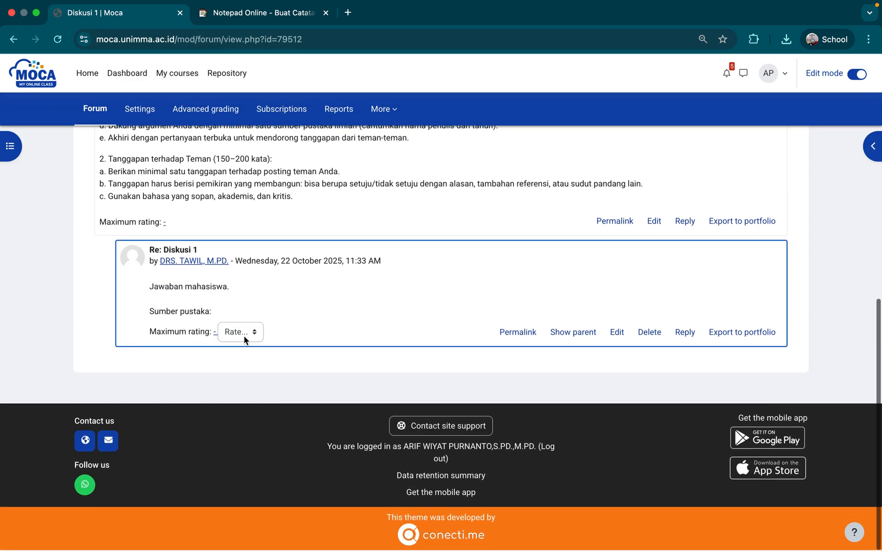
Browse the range of rating values available for the student's reply without choosing one
{"action": "left_click", "coordinate": [244, 333]}
{"action": "scroll", "coordinate": [236, 372], "scroll_direction": "down", "scroll_amount": 20}
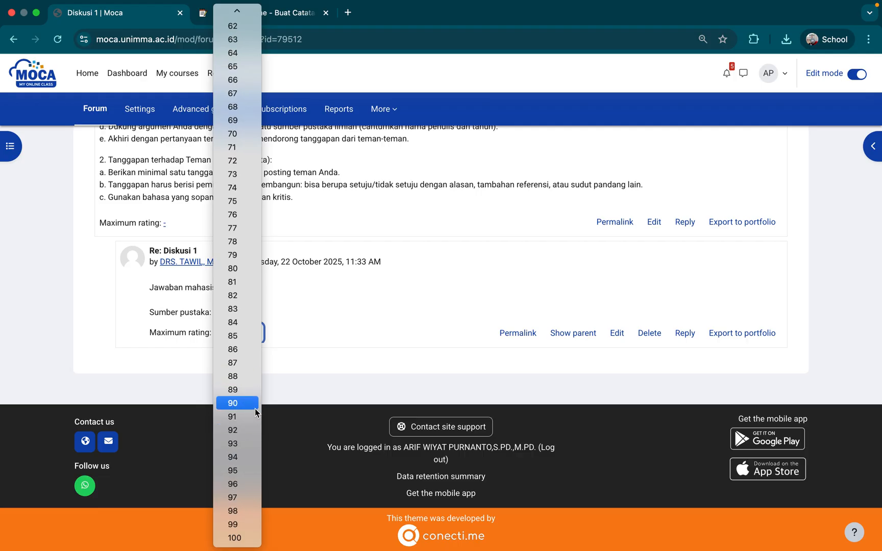
{"action": "left_click", "coordinate": [350, 332]}
{"action": "left_click", "coordinate": [226, 334]}
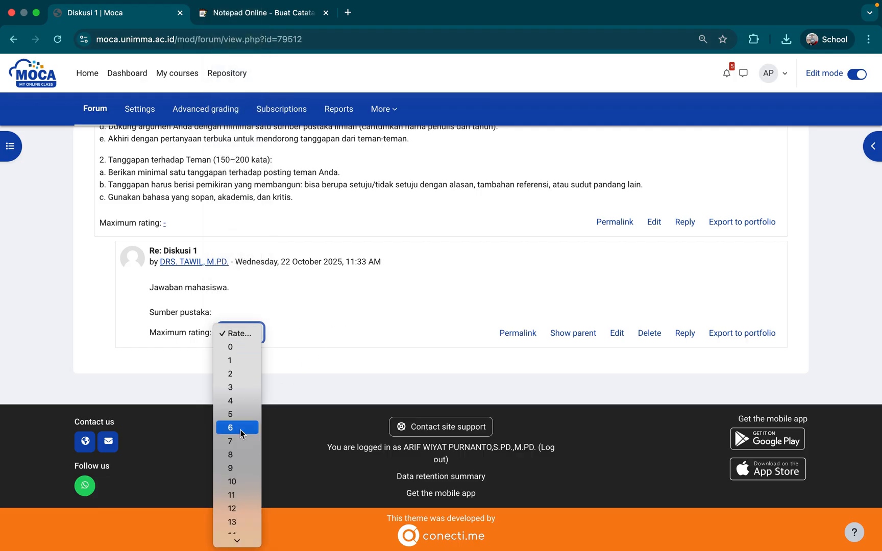
{"action": "scroll", "coordinate": [242, 425], "scroll_direction": "down", "scroll_amount": 10}
{"action": "scroll", "coordinate": [242, 431], "scroll_direction": "up", "scroll_amount": 10}
{"action": "left_click", "coordinate": [306, 339]}
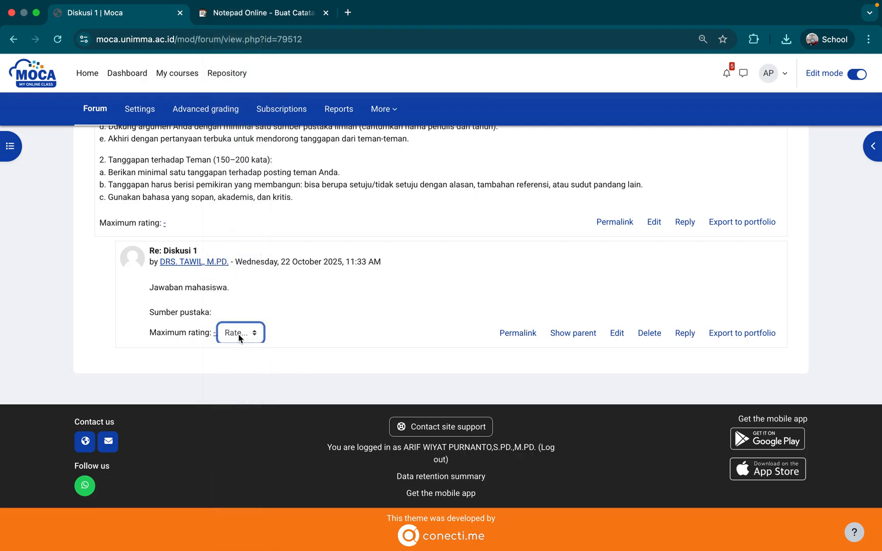
Rate the student's reply 78 and check its maximum rating
{"action": "left_click", "coordinate": [238, 335]}
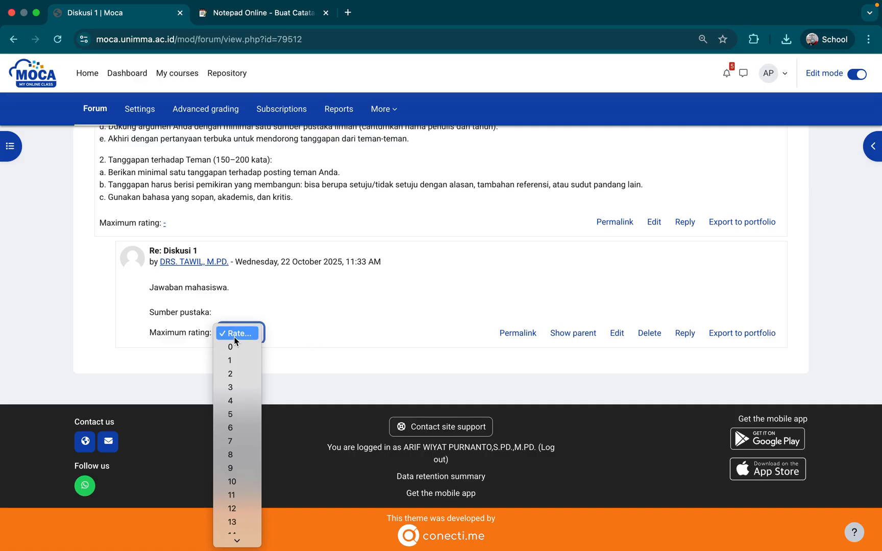
{"action": "key", "text": "7"}
{"action": "key", "text": "8"}
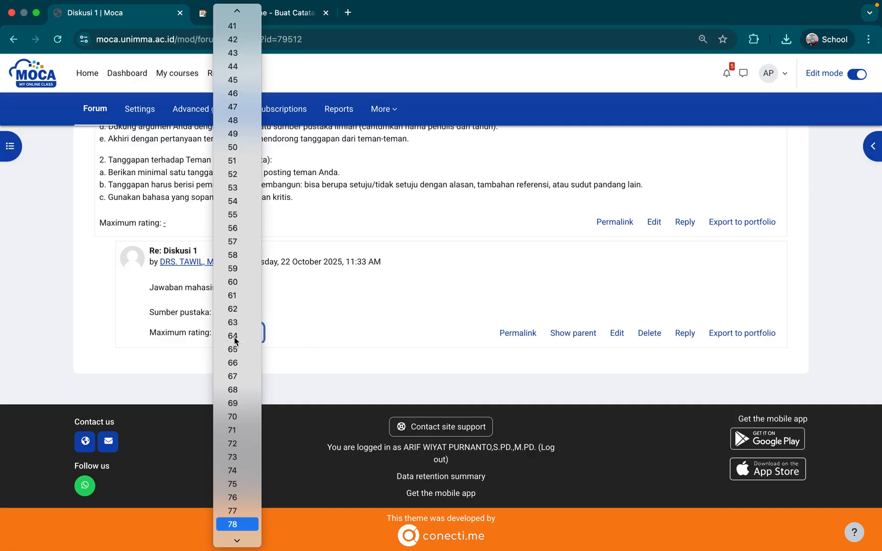
{"action": "left_click", "coordinate": [232, 524]}
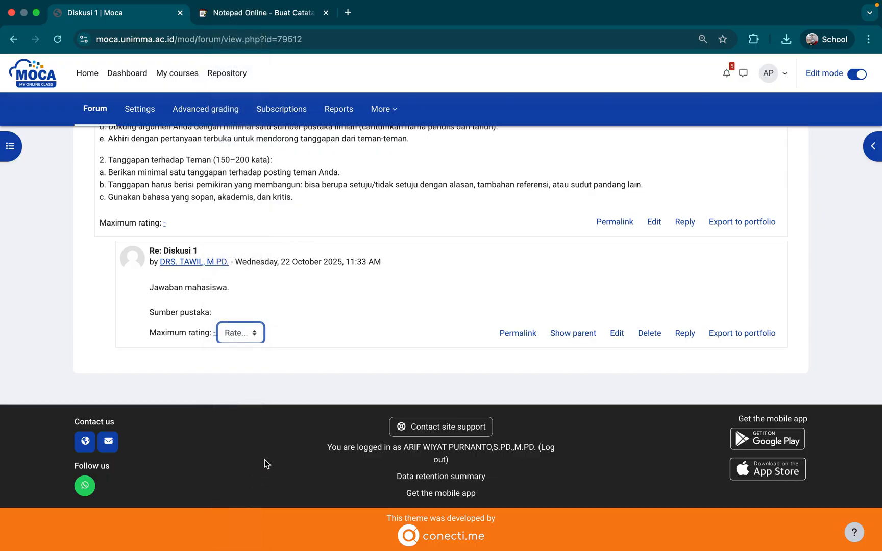
{"action": "left_click", "coordinate": [325, 339]}
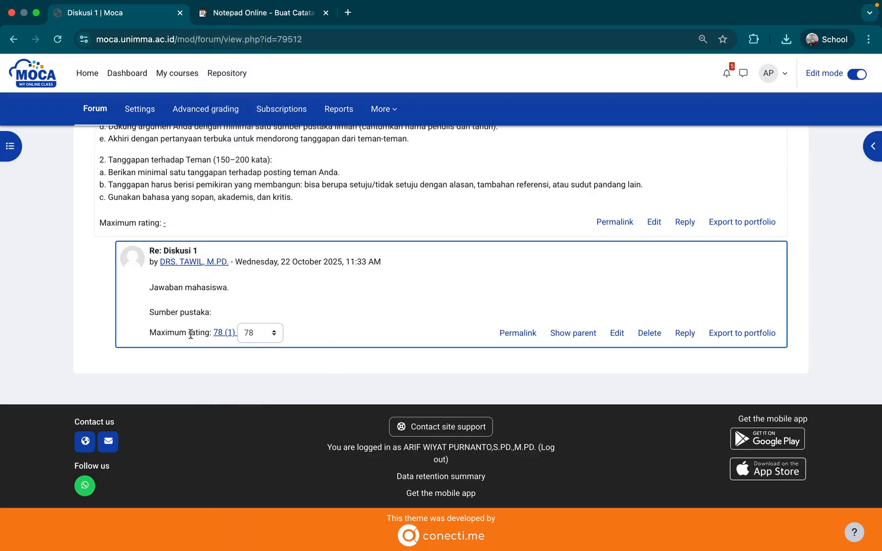
{"action": "left_click_drag", "start_coordinate": [151, 334], "coordinate": [237, 334]}
{"action": "left_click", "coordinate": [400, 332]}
{"action": "scroll", "coordinate": [401, 333], "scroll_direction": "up", "scroll_amount": 1}
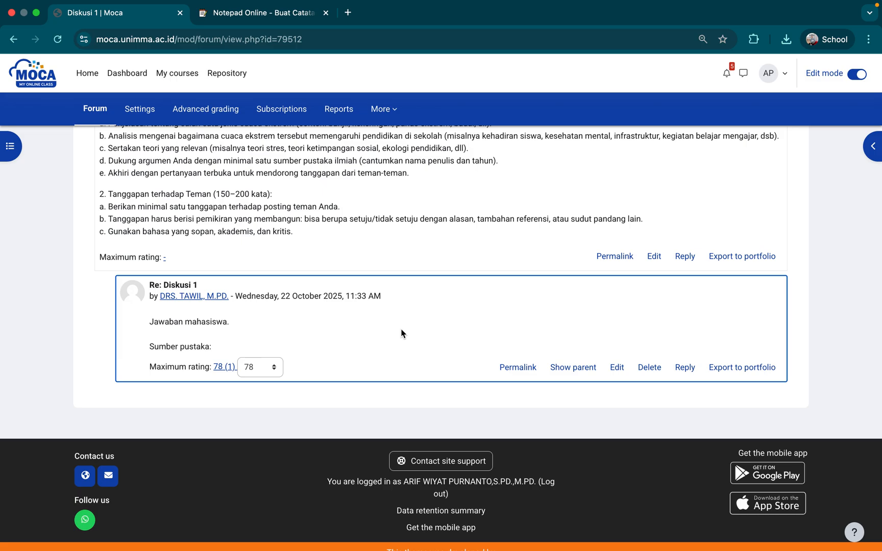
{"action": "scroll", "coordinate": [401, 333], "scroll_direction": "up", "scroll_amount": 3}
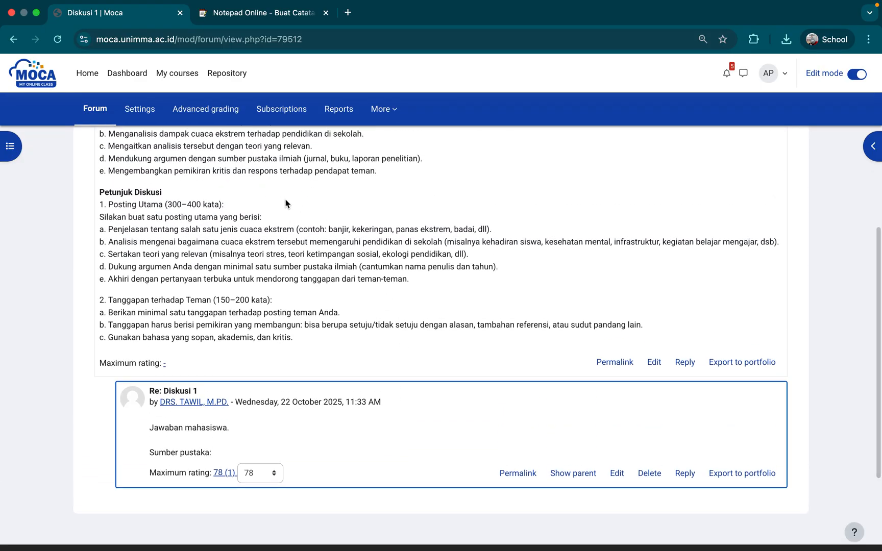
{"action": "scroll", "coordinate": [398, 289], "scroll_direction": "down", "scroll_amount": 4}
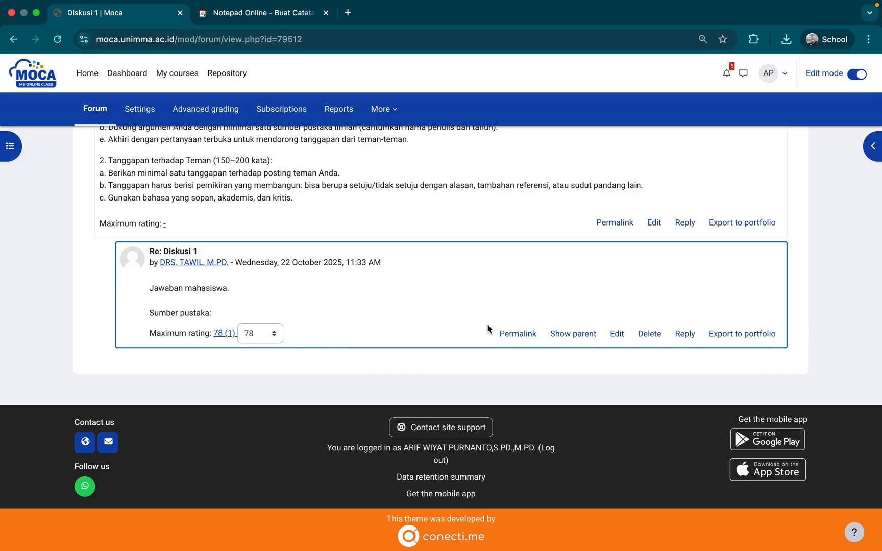
{"action": "scroll", "coordinate": [489, 329], "scroll_direction": "up", "scroll_amount": 10}
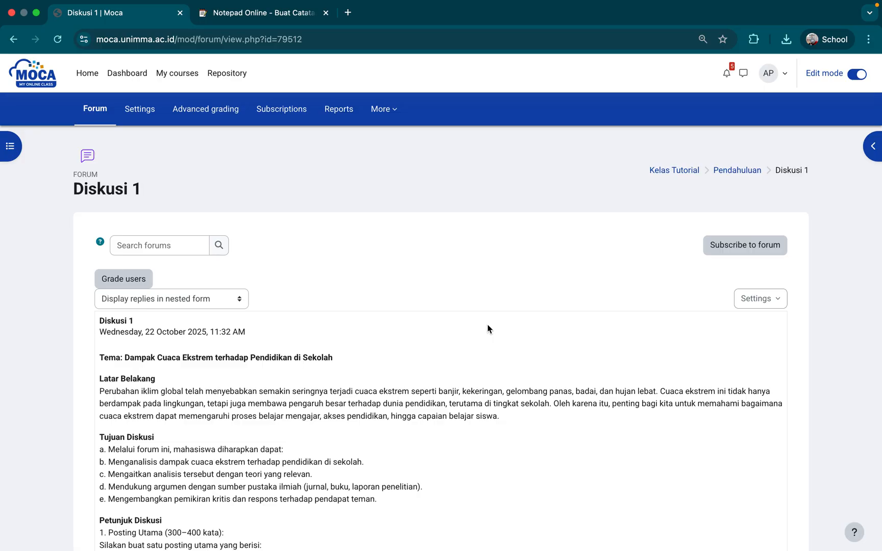
{"action": "mouse_move", "coordinate": [675, 2]}
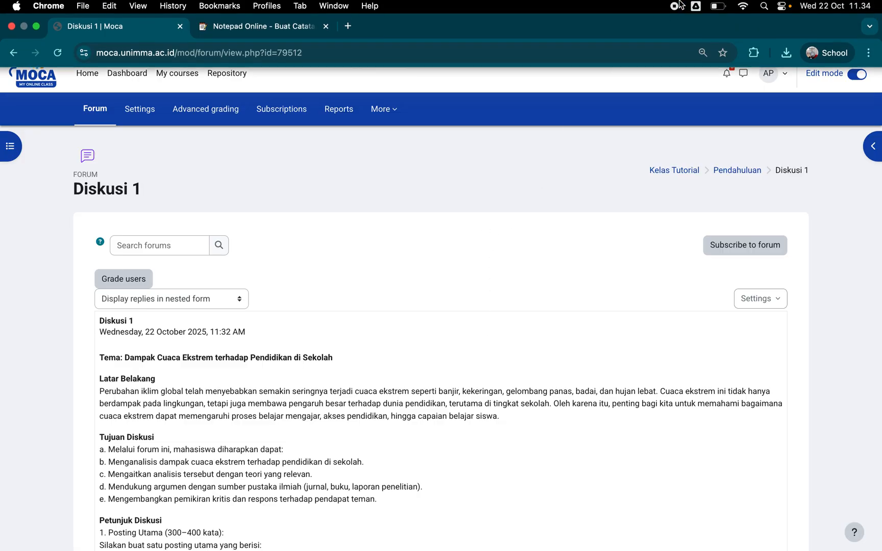